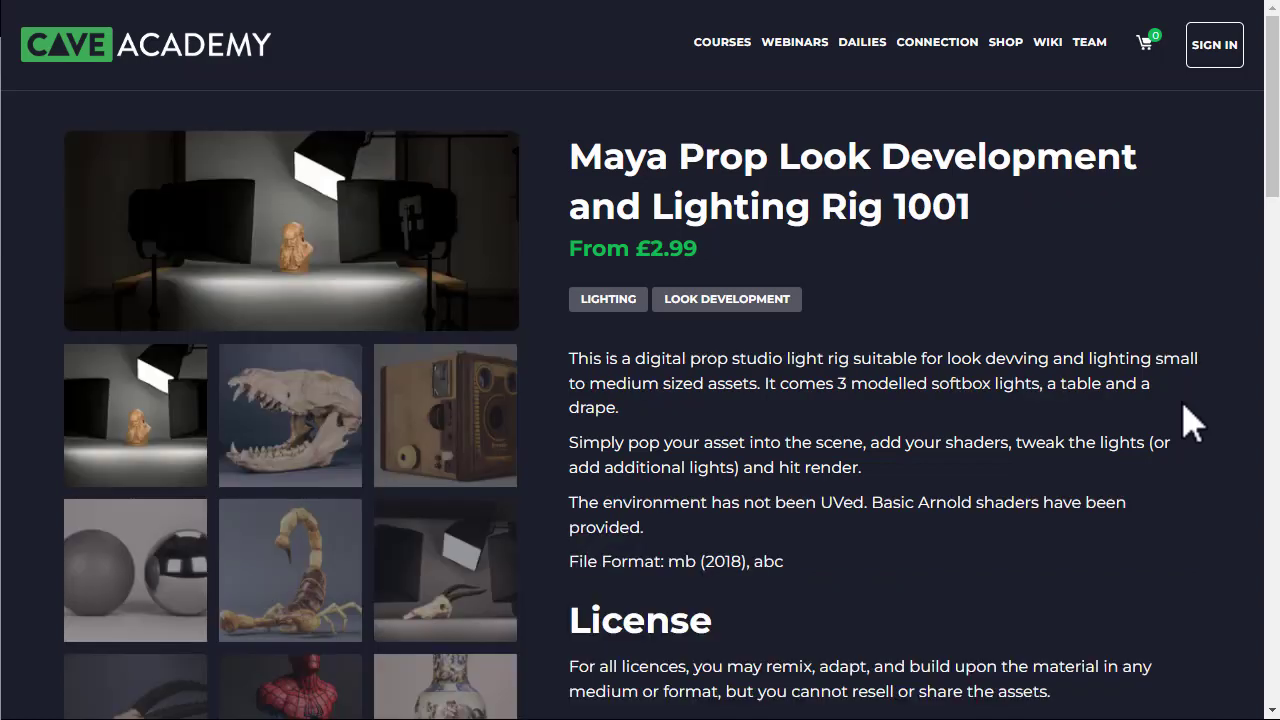
Step: Switch to the prop studio scene in Maya and open the Arnold Light Editor
{"action": "key", "text": "alt+Tab"}
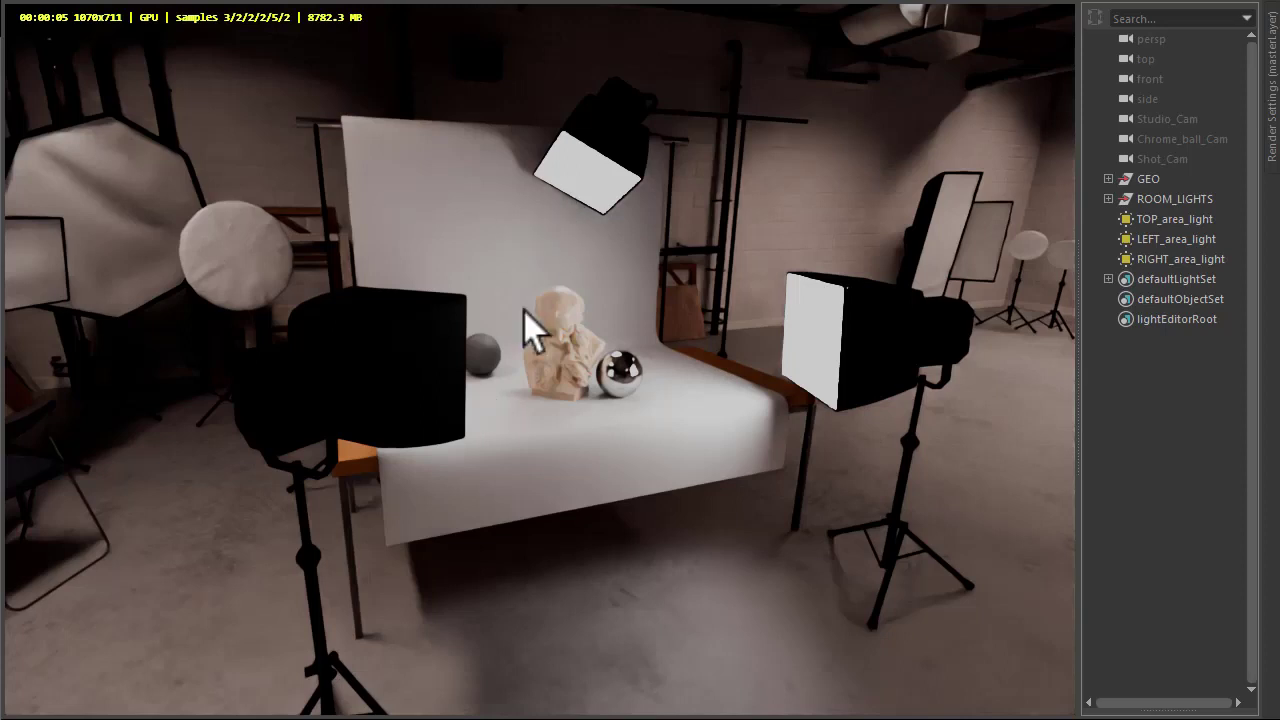
{"action": "left_click_drag", "start_coordinate": [1168, 220], "coordinate": [1112, 212]}
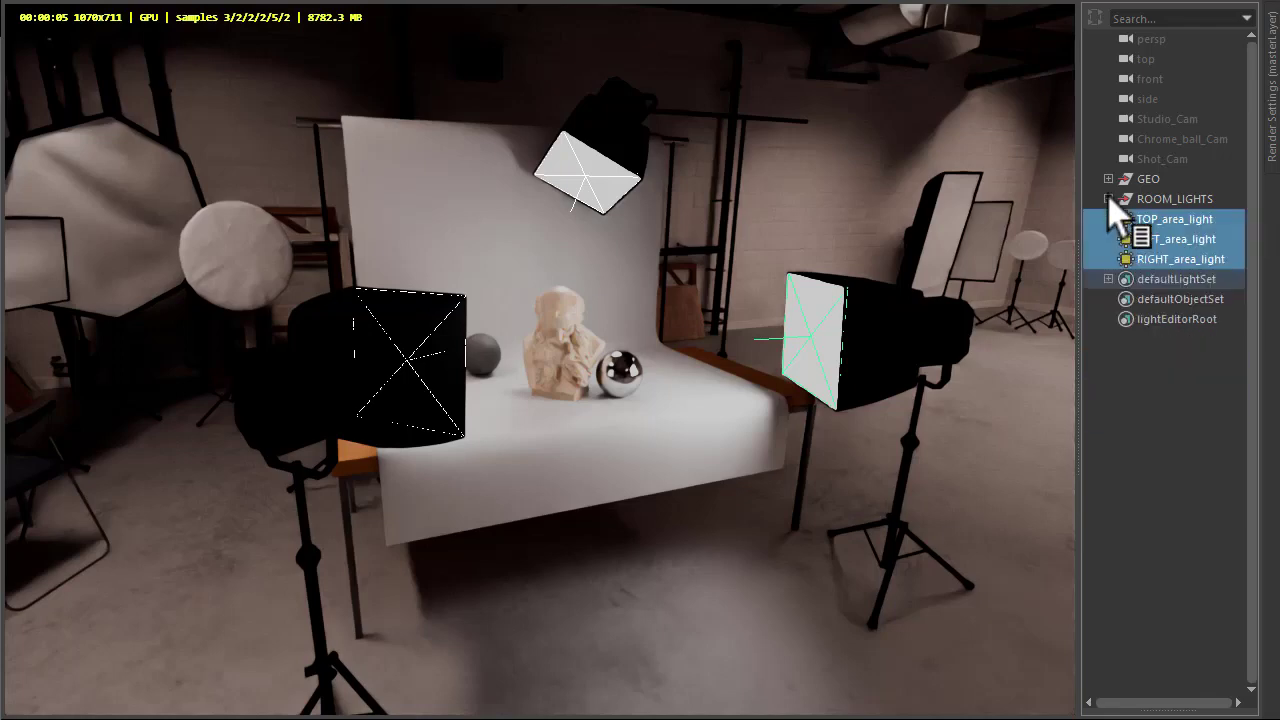
{"action": "key", "text": "ctrl+f"}
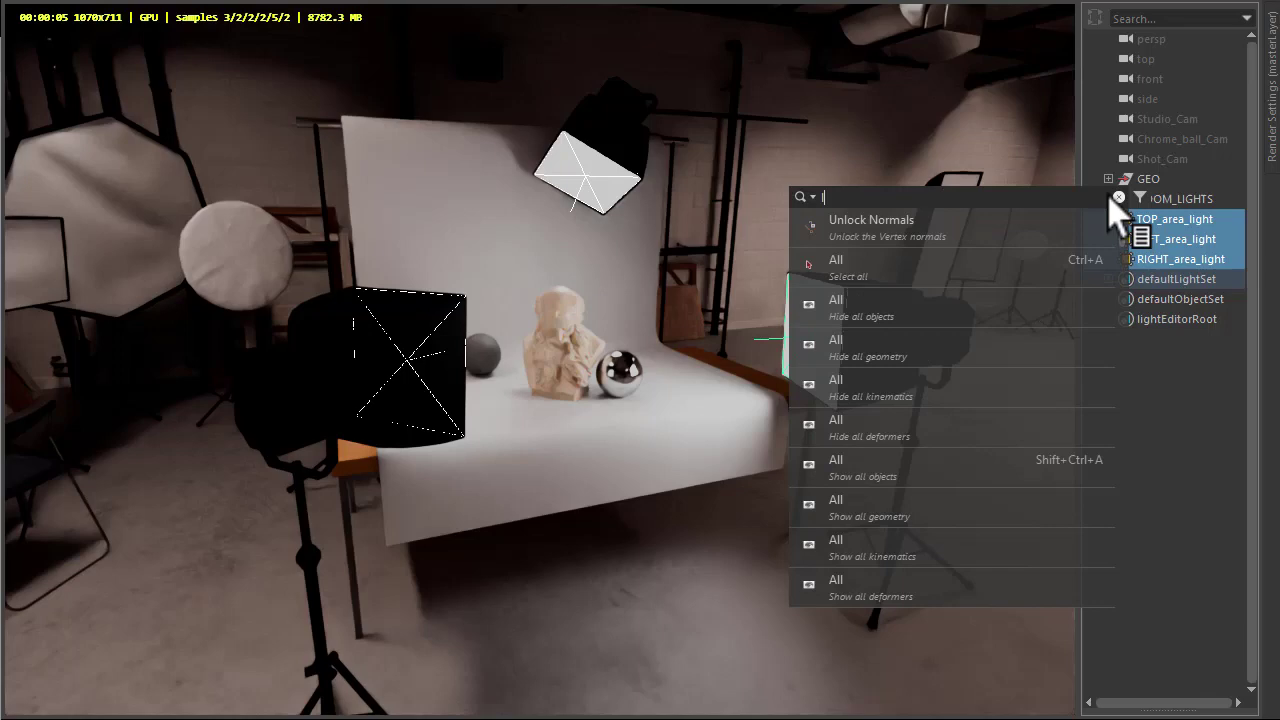
{"action": "left_click", "coordinate": [995, 232]}
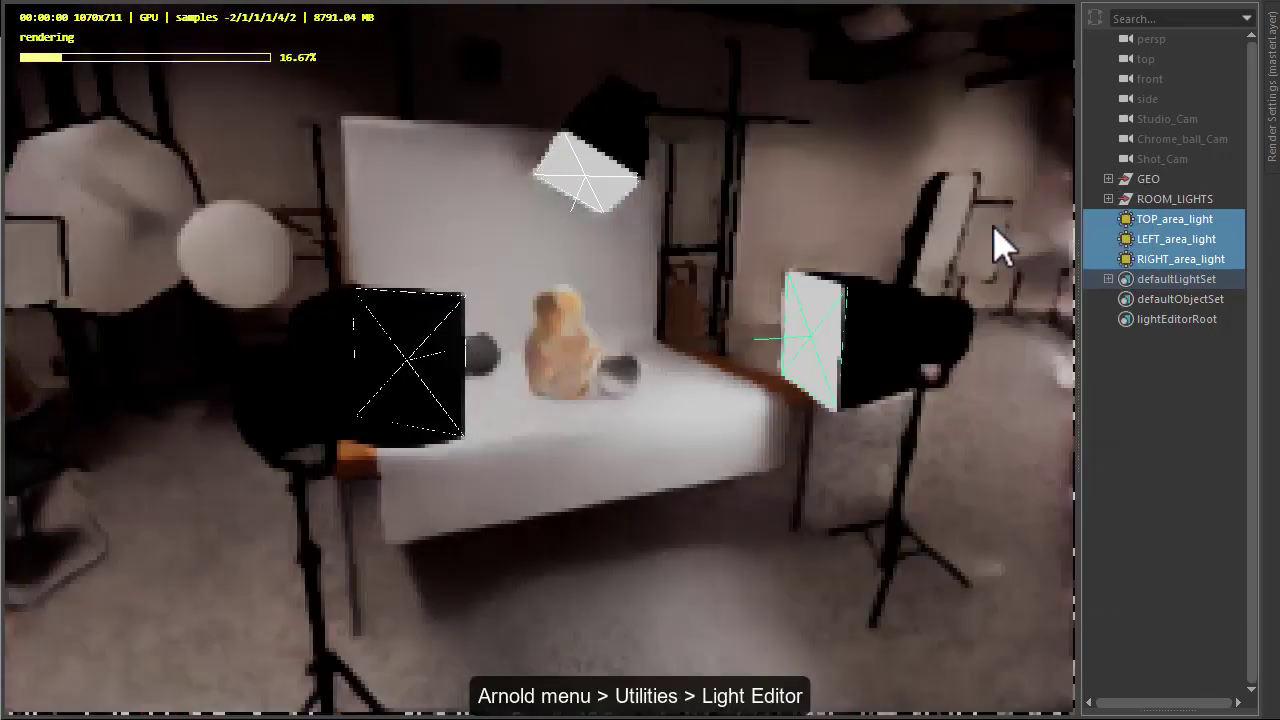
{"action": "left_click_drag", "start_coordinate": [1113, 245], "coordinate": [1268, 221]}
Step: Look through Shot_Cam in the rendered viewport to frame the bust and reference spheres
{"action": "left_click", "coordinate": [486, 366]}
{"action": "key", "text": "space"}
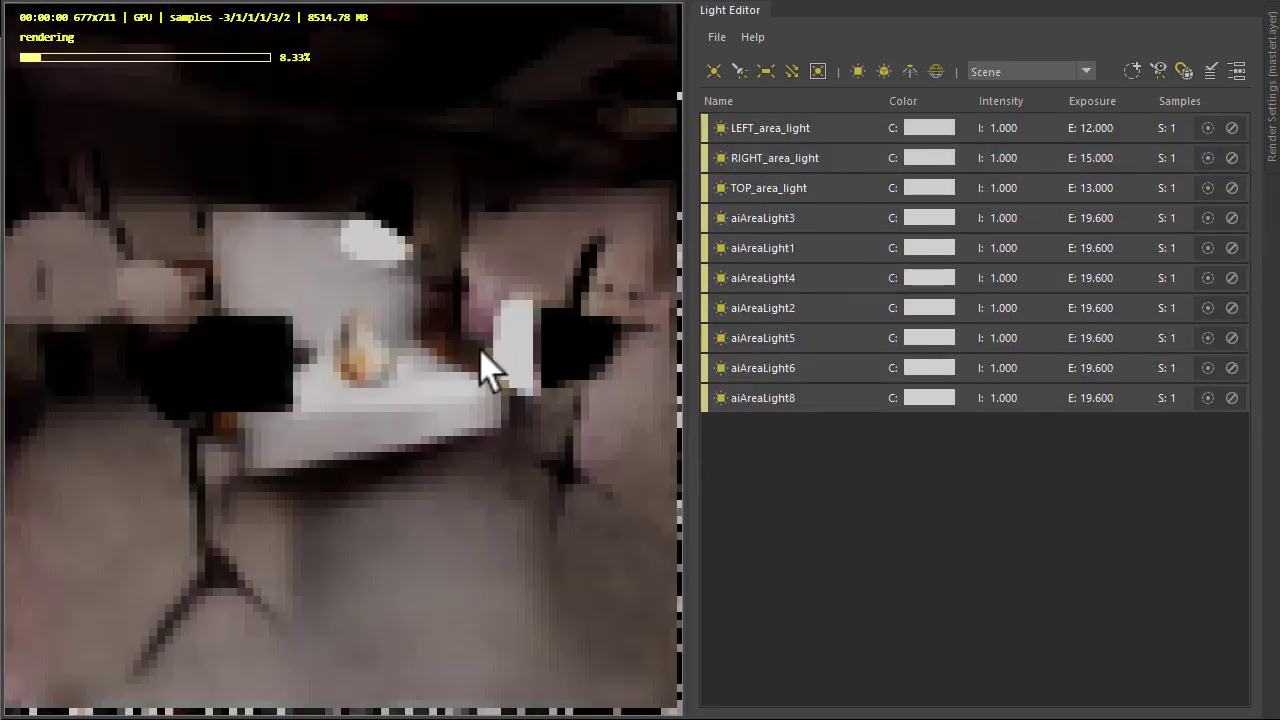
{"action": "key", "text": "space"}
{"action": "left_click", "coordinate": [472, 237]}
{"action": "mouse_move", "coordinate": [520, 258]}
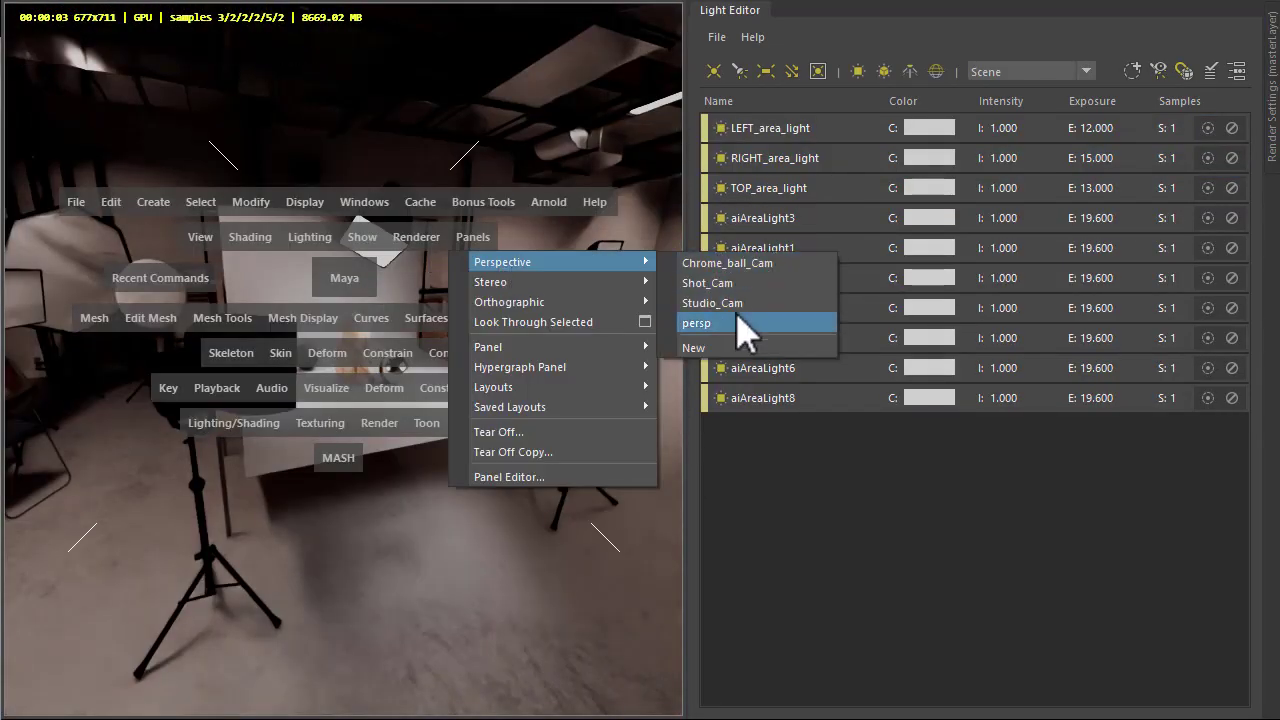
{"action": "left_click", "coordinate": [737, 287]}
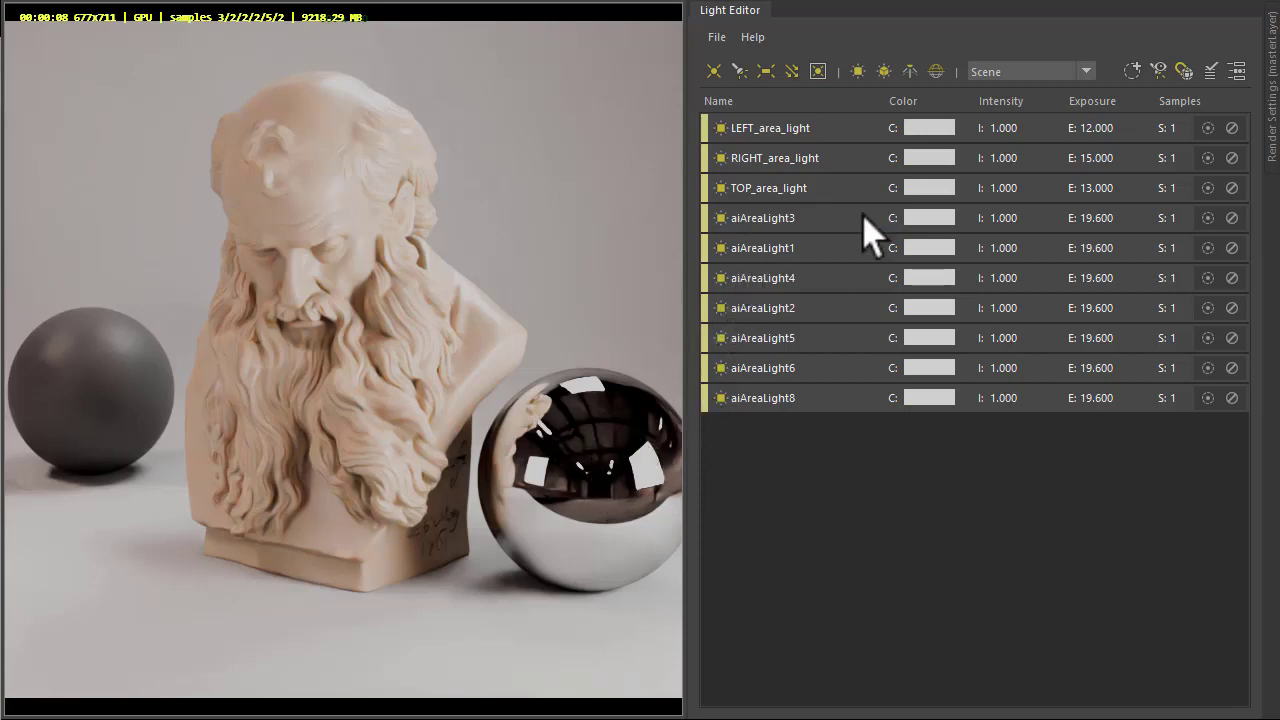
Step: Create a new light group named room_lights
{"action": "left_click", "coordinate": [1133, 70]}
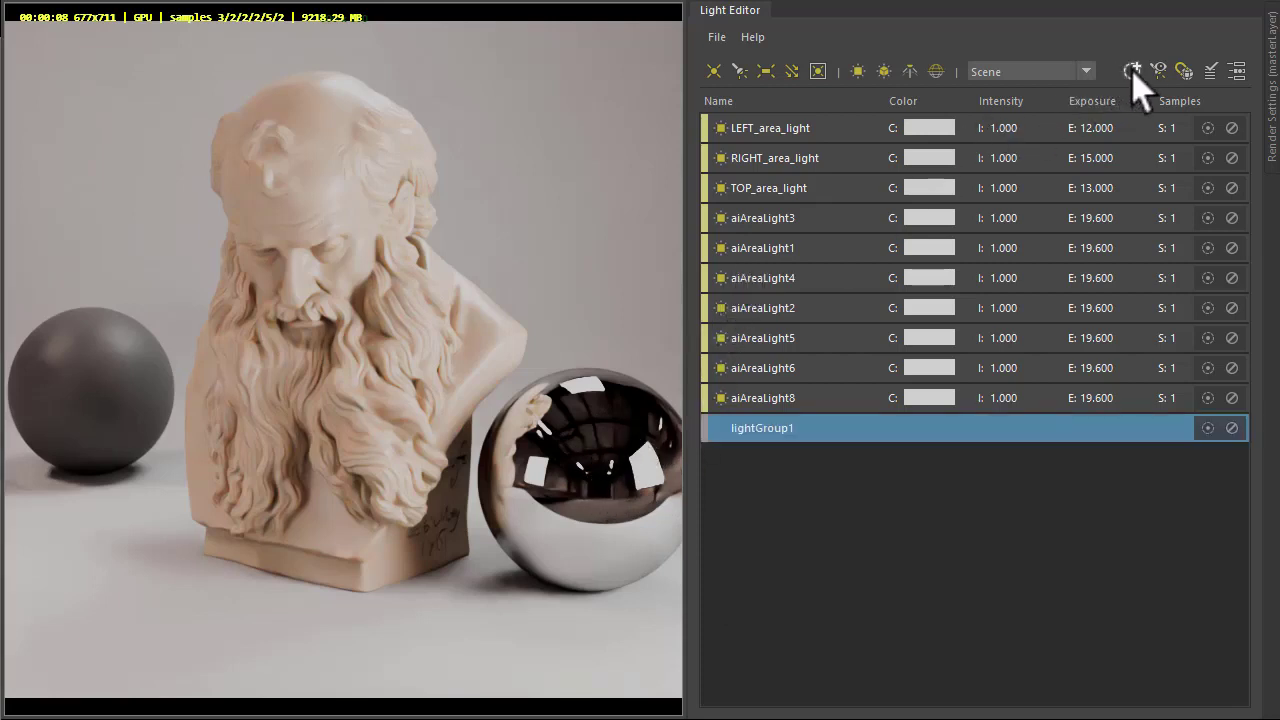
{"action": "double_click", "coordinate": [775, 430]}
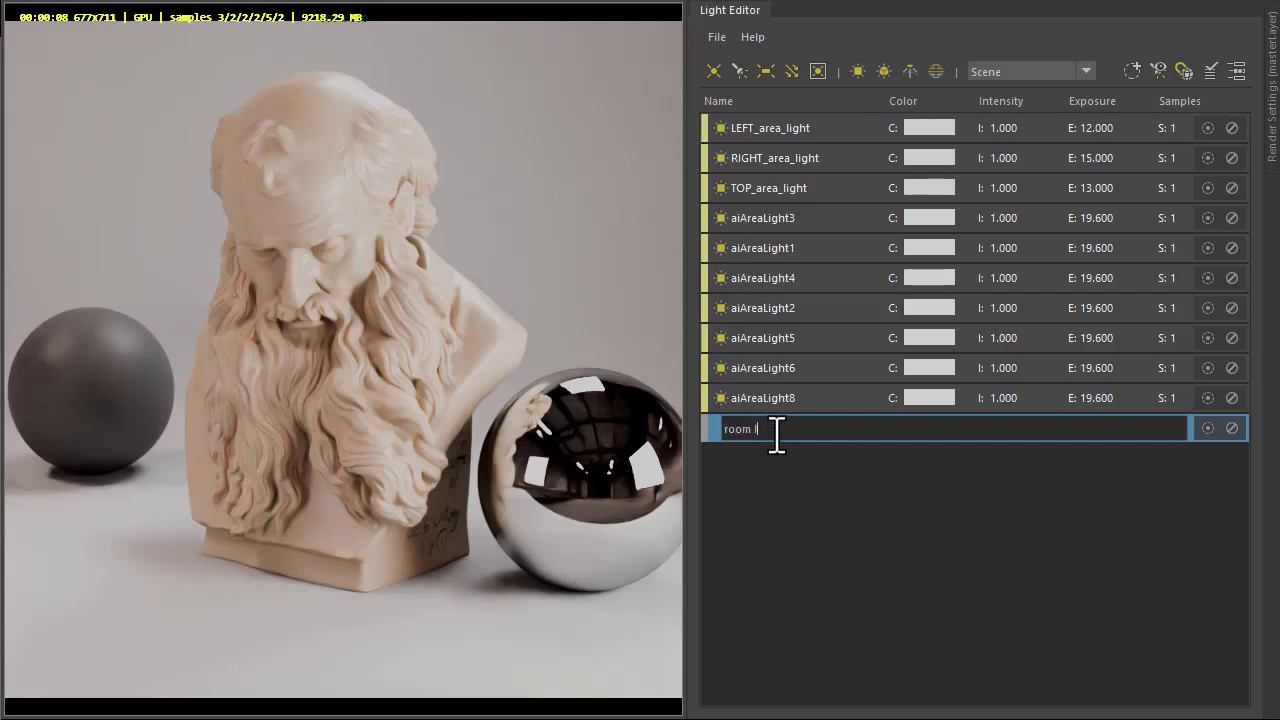
{"action": "key", "text": "Return"}
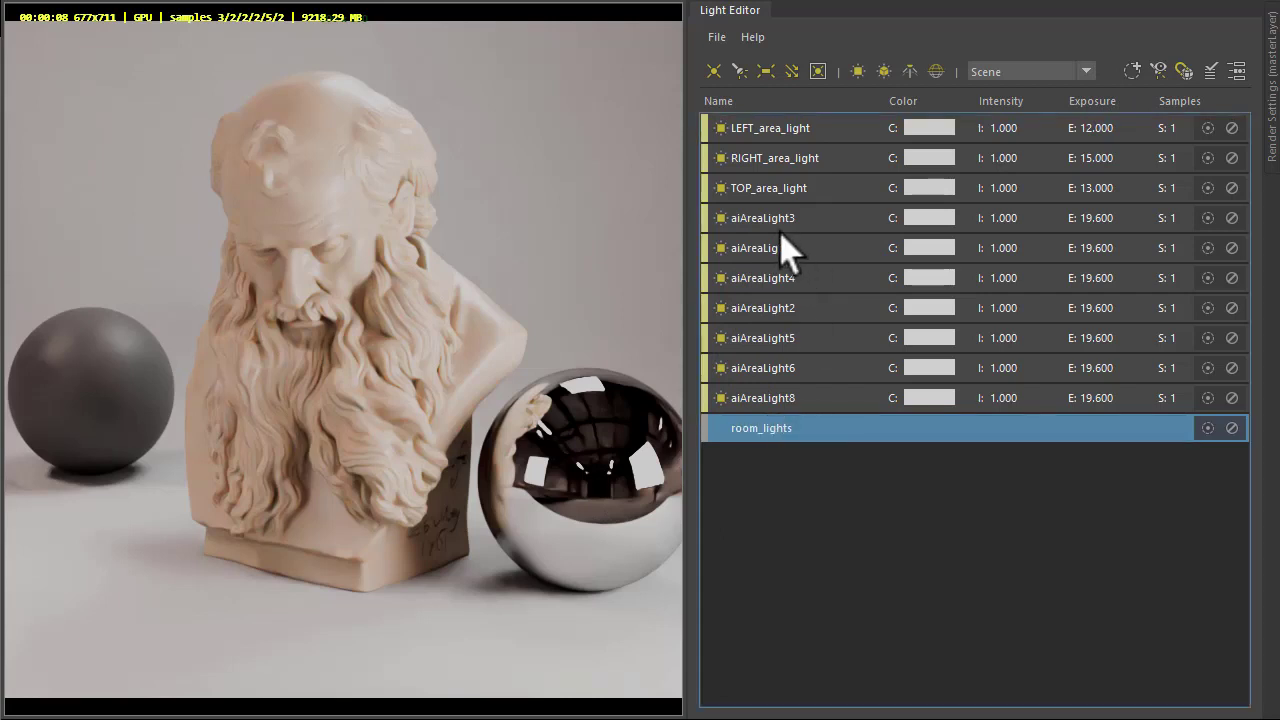
Step: Move all aiAreaLight lights, from aiAreaLight3 through aiAreaLight8, into the room_lights group and disable that group
{"action": "left_click", "coordinate": [780, 224]}
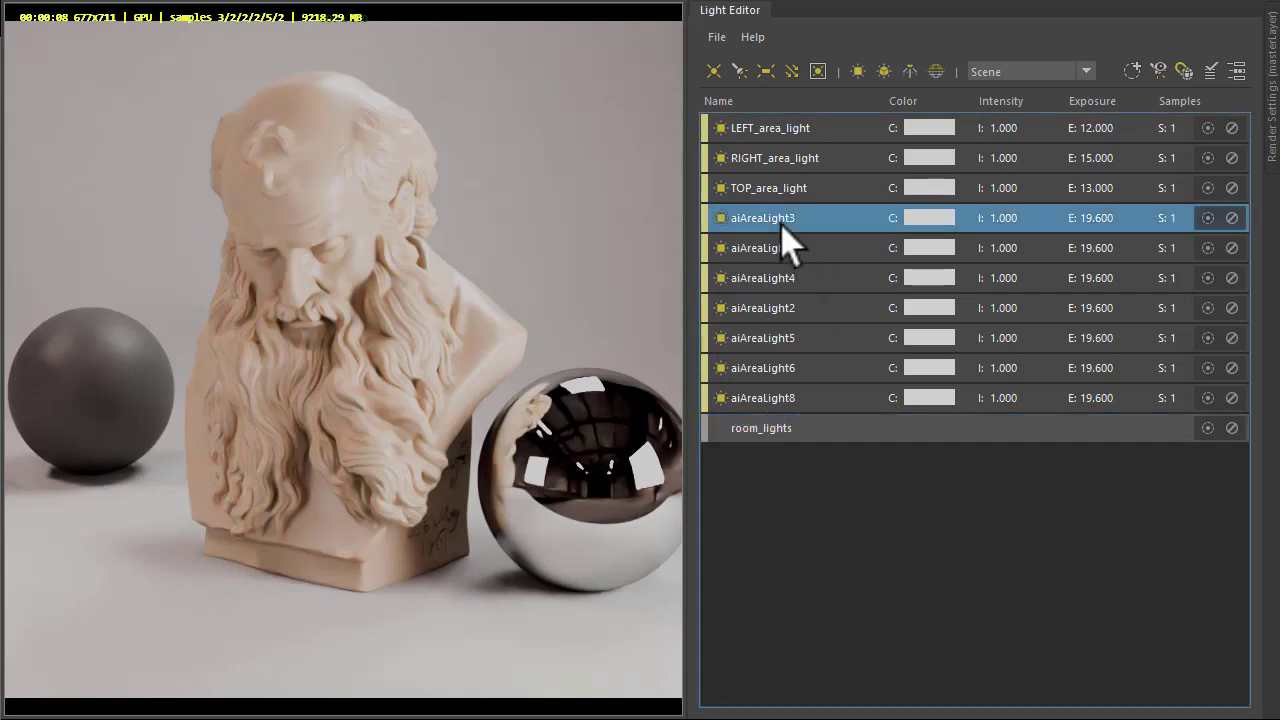
{"action": "left_click", "coordinate": [797, 400], "text": "shift"}
{"action": "left_click_drag", "start_coordinate": [770, 410], "coordinate": [760, 218]}
{"action": "left_click", "coordinate": [716, 218]}
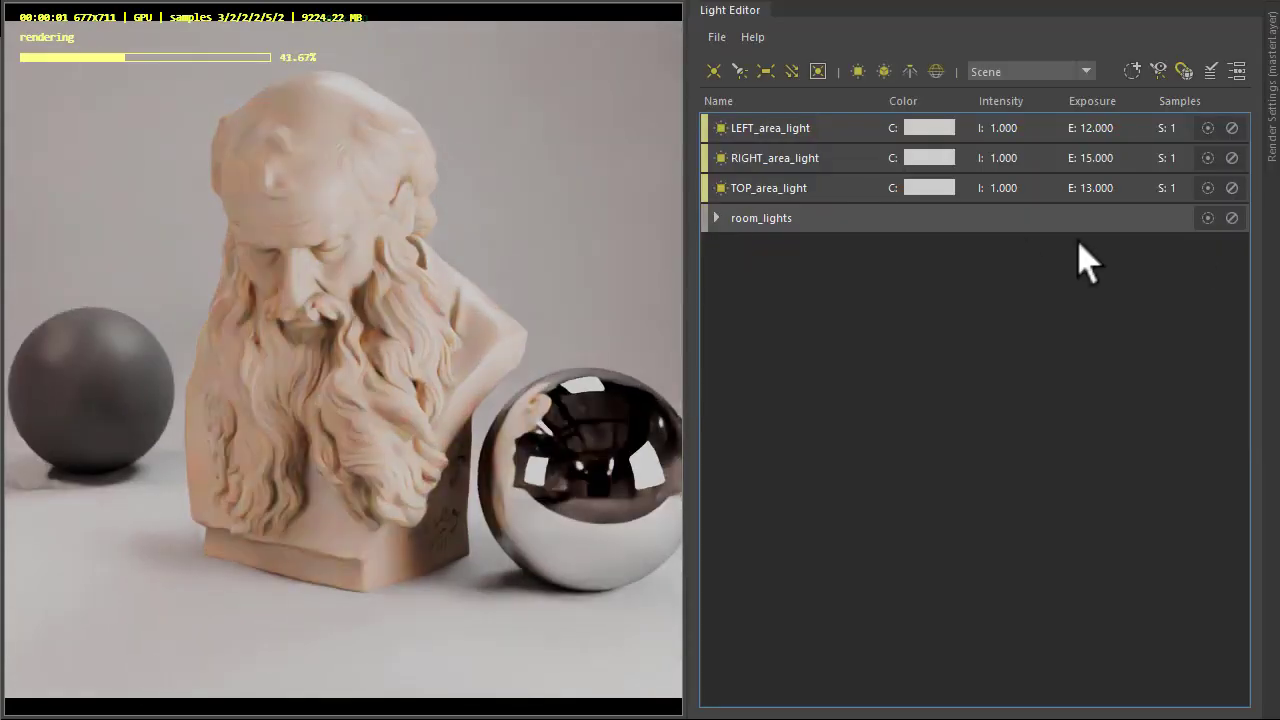
{"action": "left_click", "coordinate": [1232, 218]}
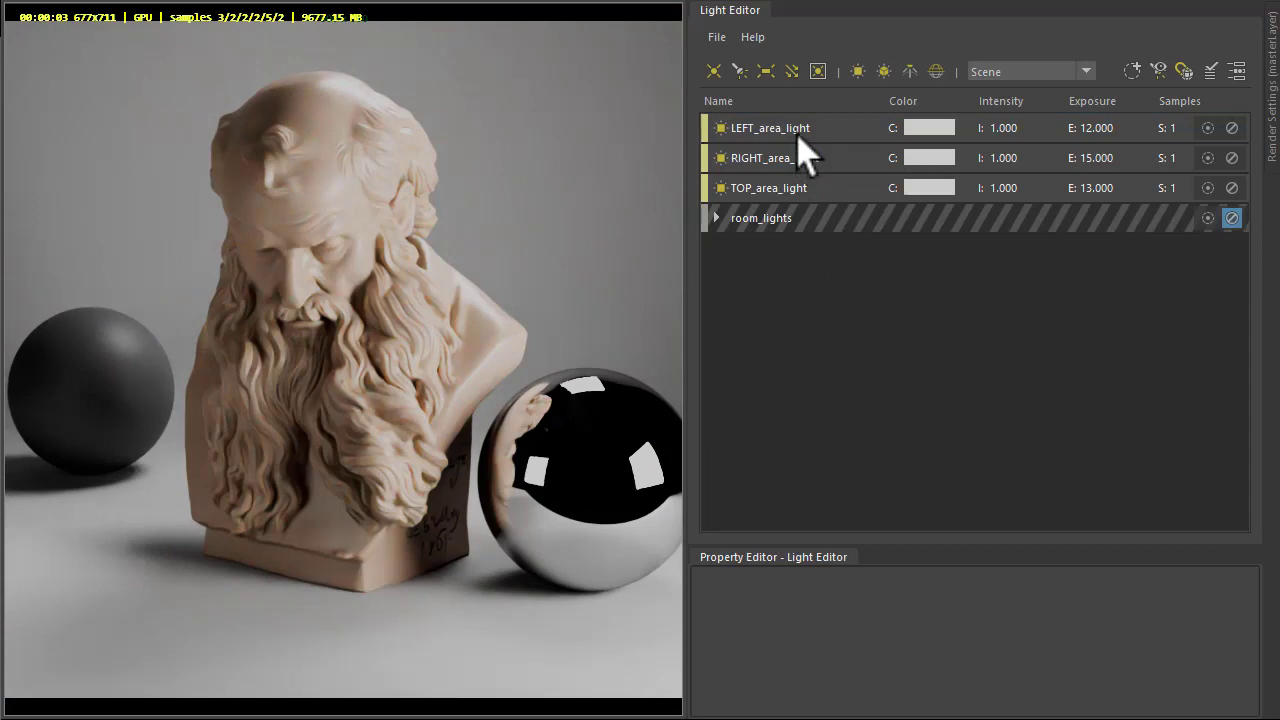
Step: Set the exposure of LEFT_area_light, RIGHT_area_light and TOP_area_light to 15 together
{"action": "left_click", "coordinate": [795, 130]}
{"action": "left_click", "coordinate": [787, 190], "text": "shift"}
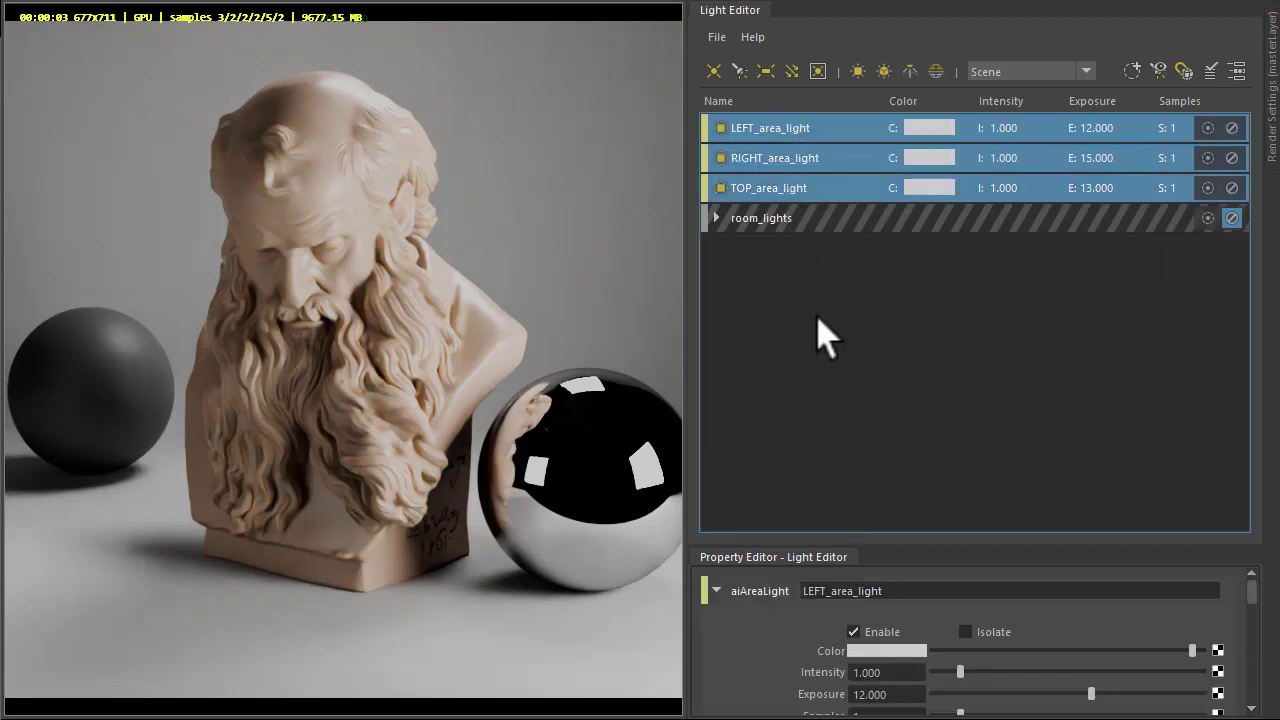
{"action": "double_click", "coordinate": [907, 693]}
{"action": "type", "text": "15"}
{"action": "key", "text": "Tab"}
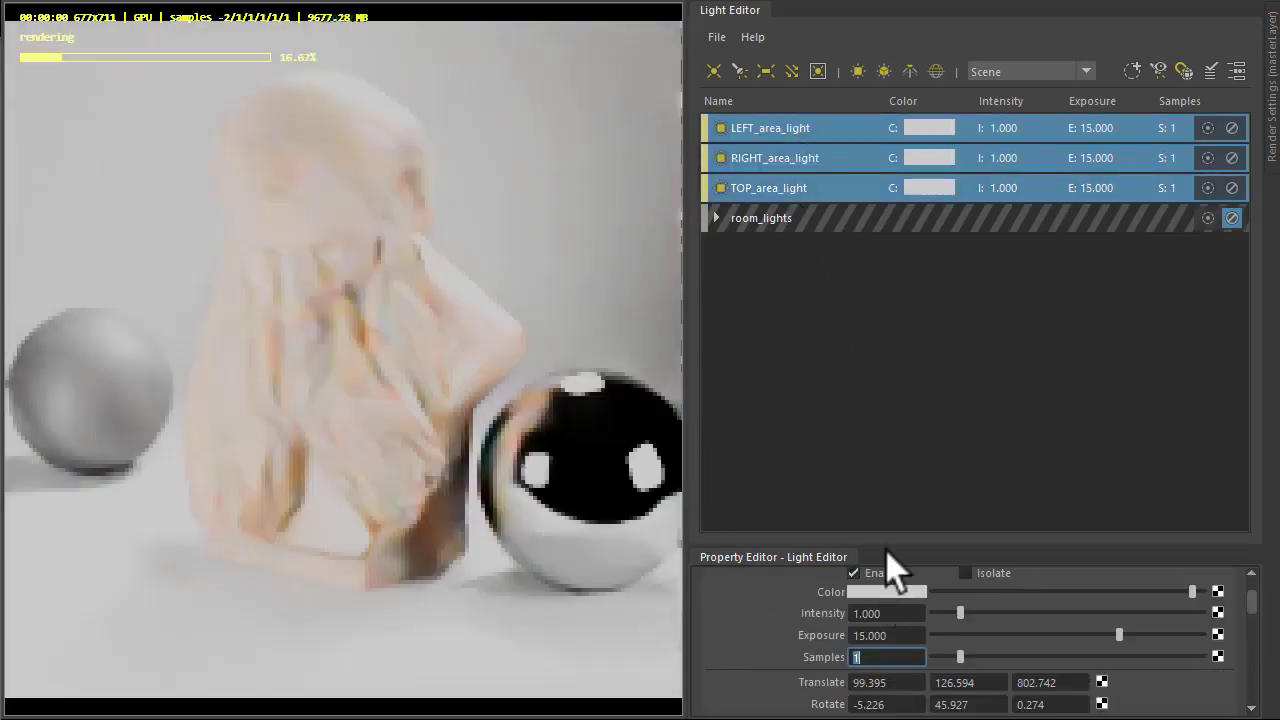
{"action": "left_click_drag", "start_coordinate": [890, 545], "coordinate": [896, 480]}
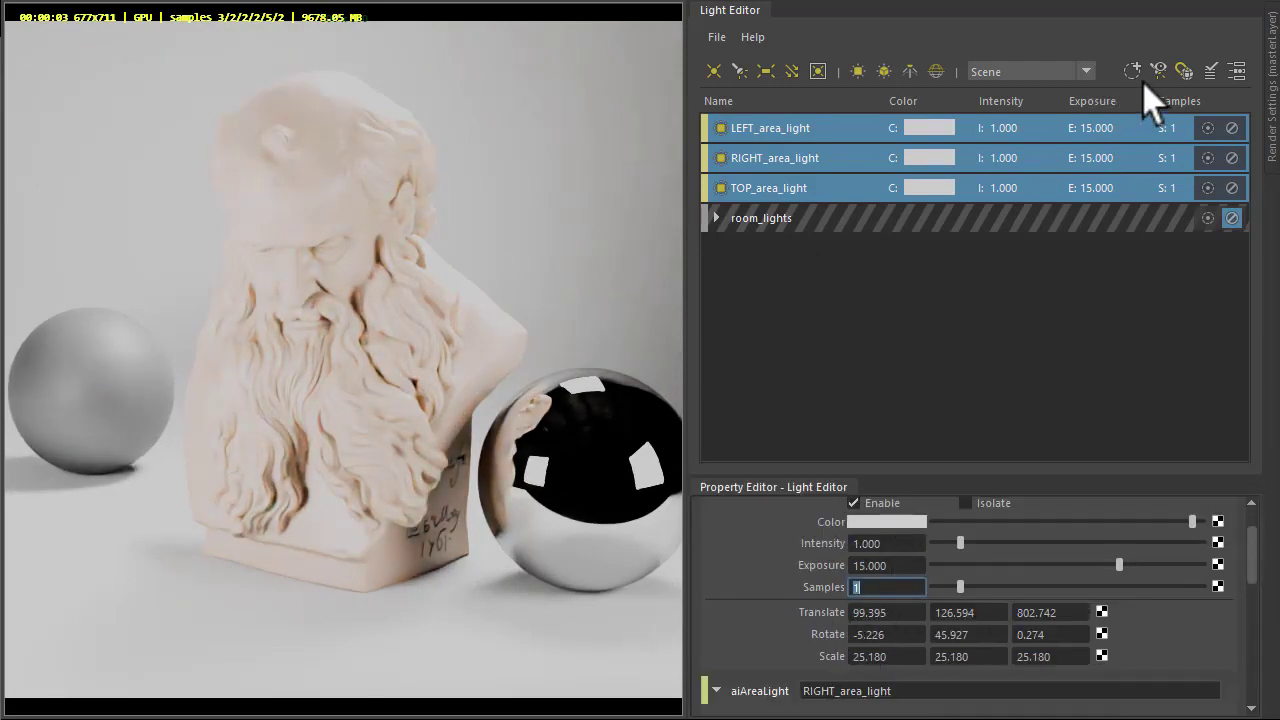
{"action": "left_click", "coordinate": [795, 553]}
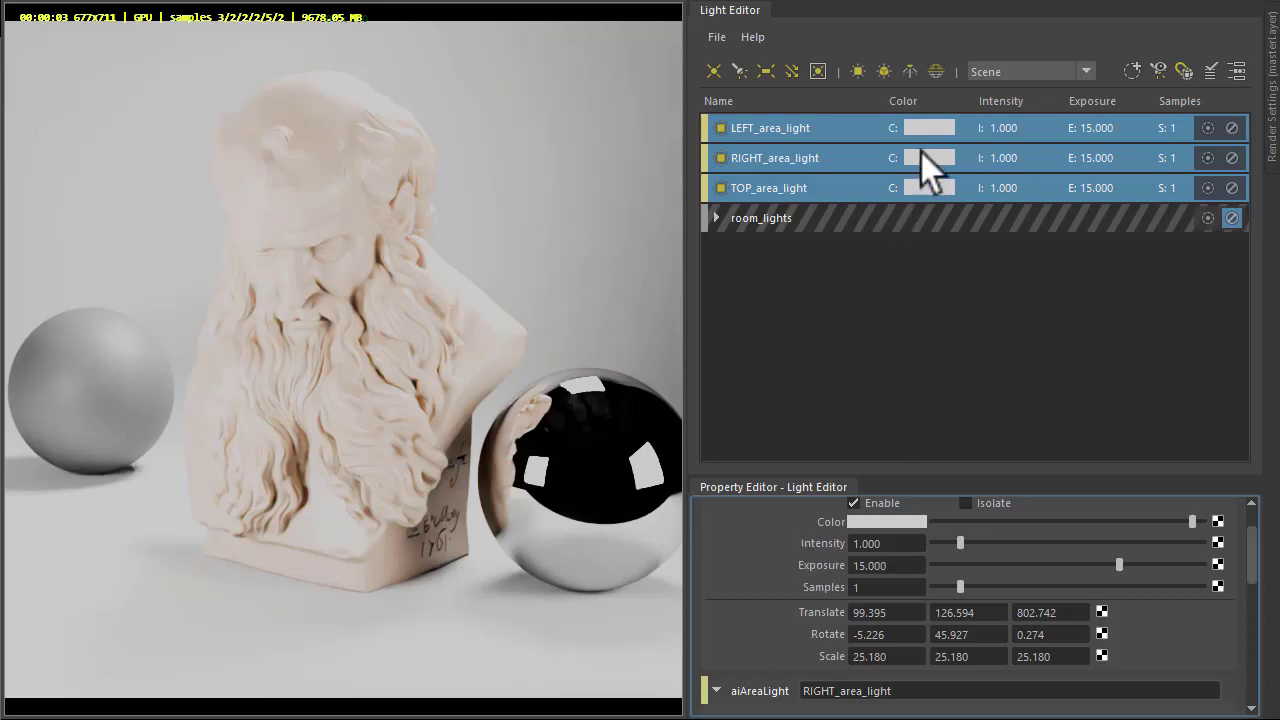
Step: Color-code the area lights: LEFT_area_light red, RIGHT_area_light green and TOP_area_light blue
{"action": "left_click", "coordinate": [924, 128]}
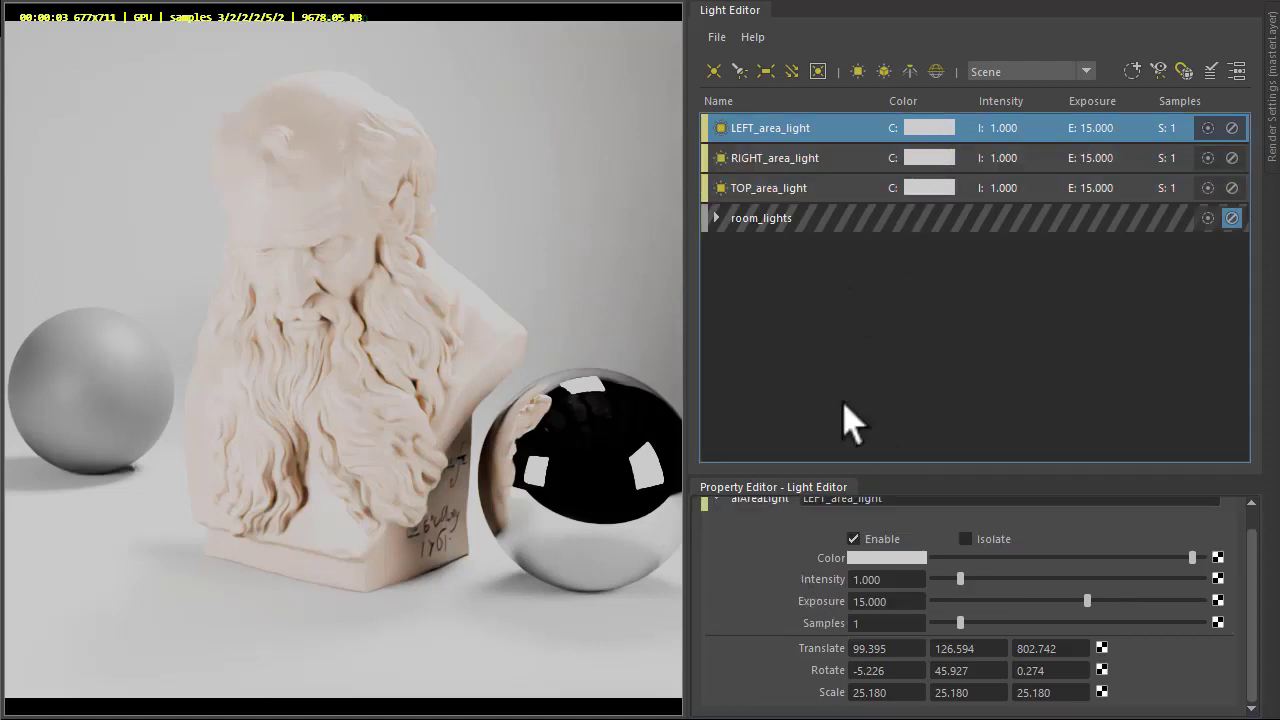
{"action": "left_click", "coordinate": [880, 560]}
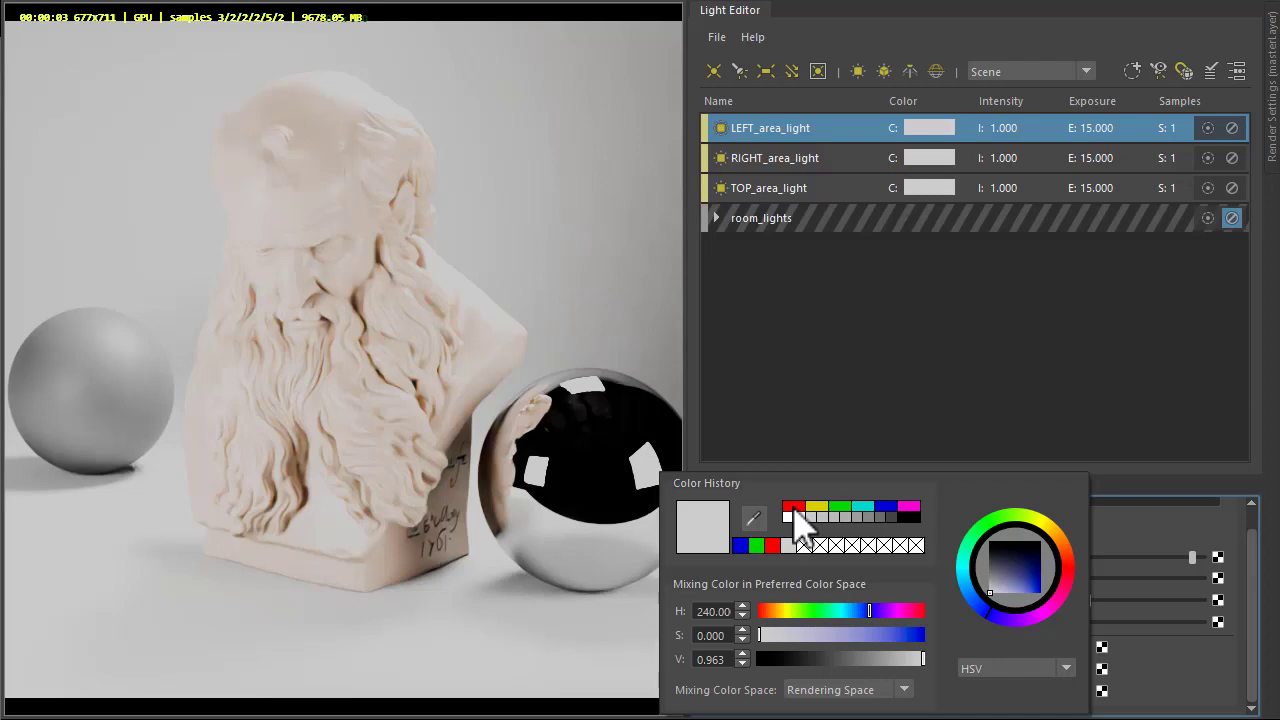
{"action": "left_click", "coordinate": [793, 507]}
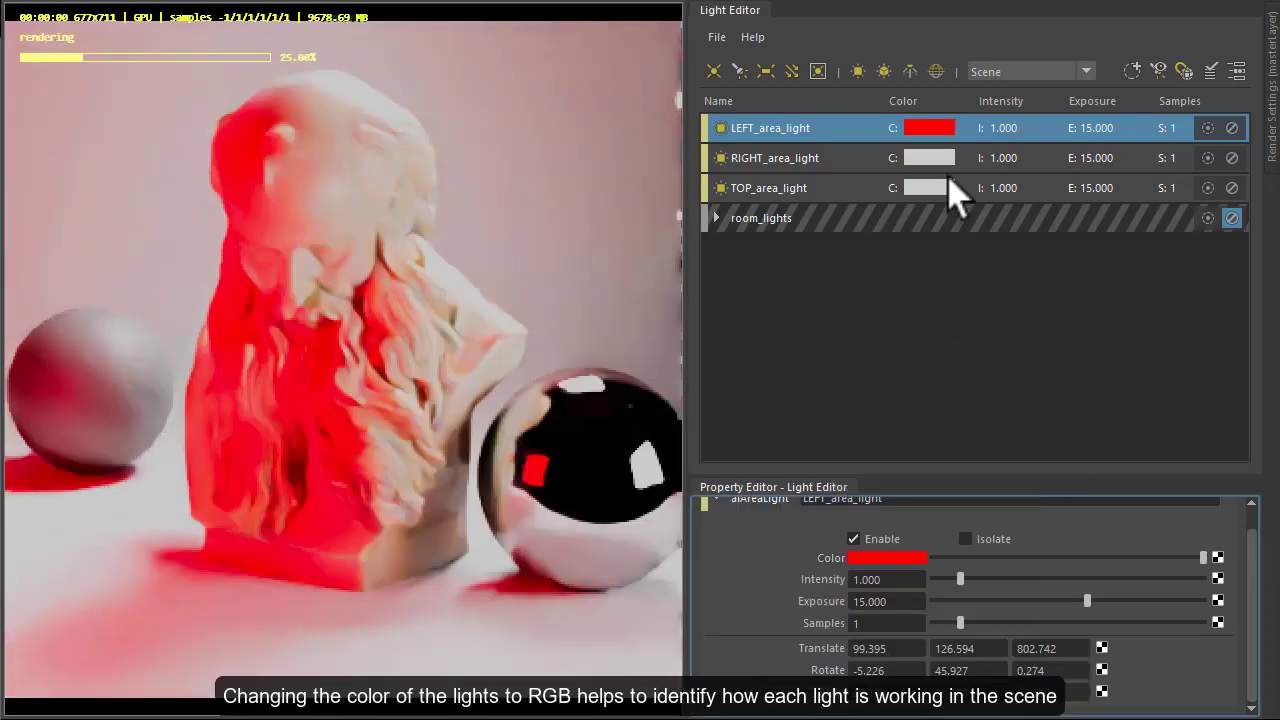
{"action": "left_click", "coordinate": [936, 158]}
{"action": "left_click", "coordinate": [878, 560]}
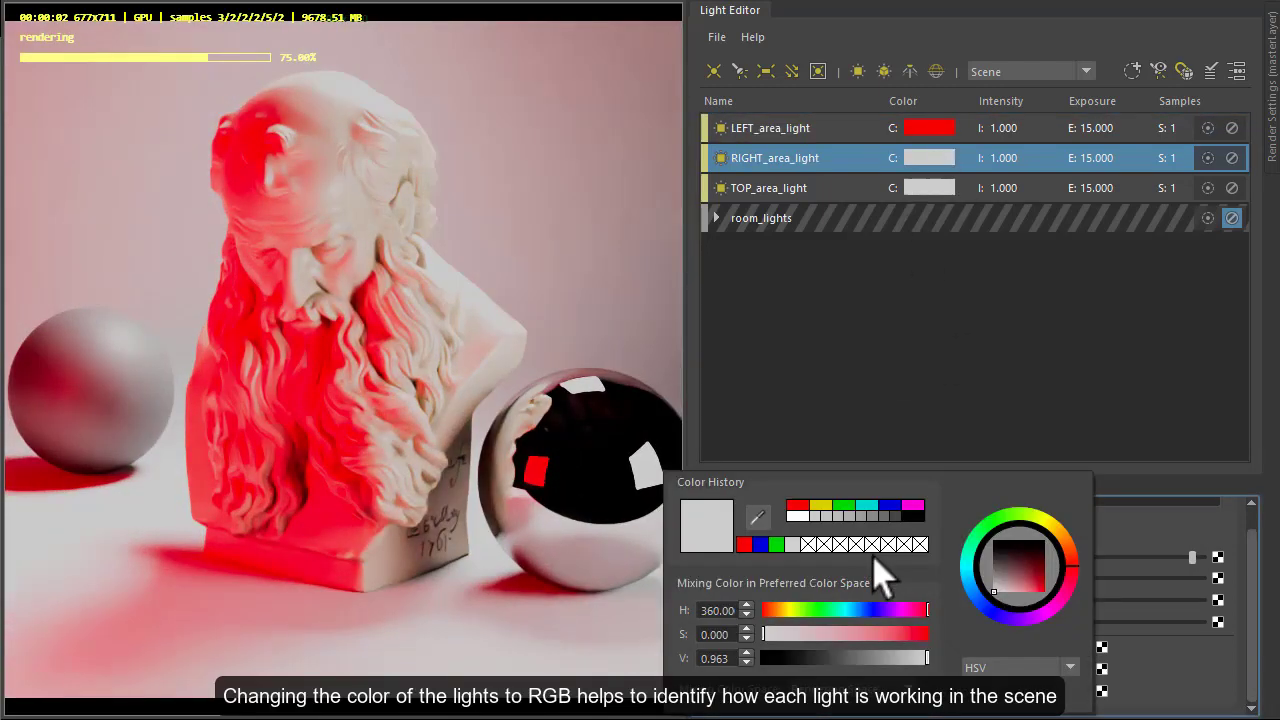
{"action": "left_click", "coordinate": [776, 544]}
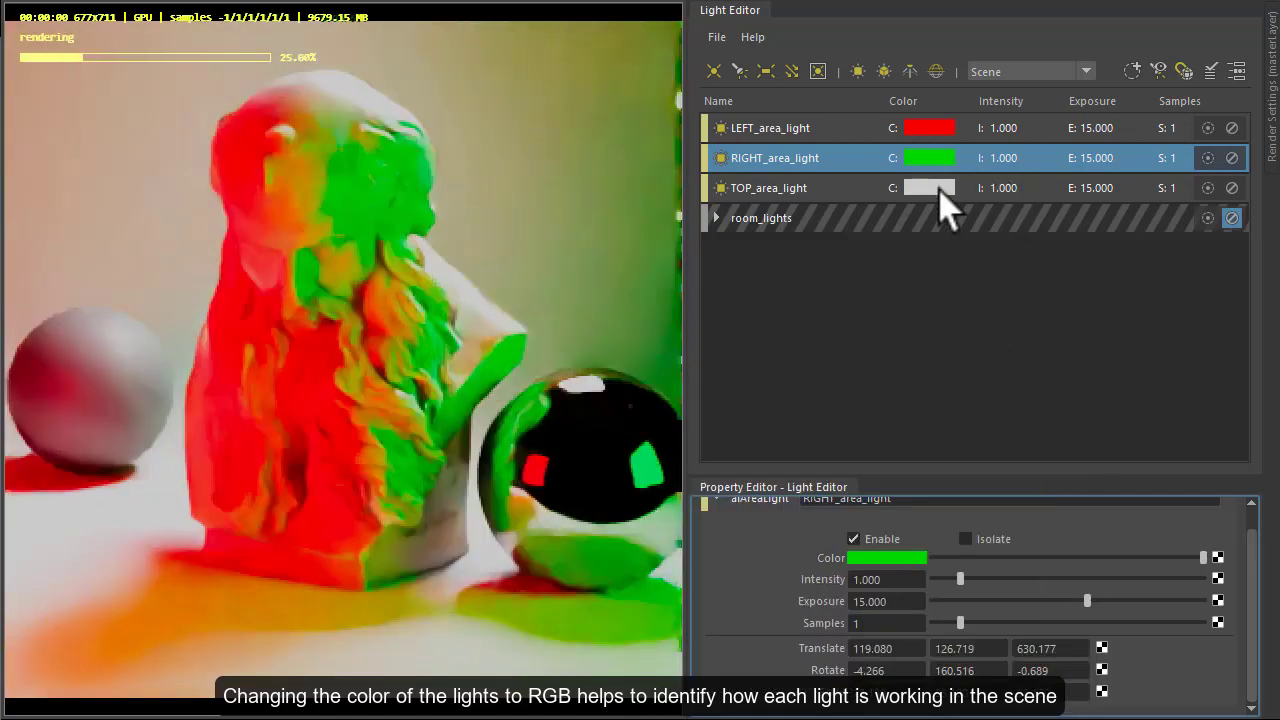
{"action": "left_click", "coordinate": [936, 188]}
{"action": "left_click", "coordinate": [880, 557]}
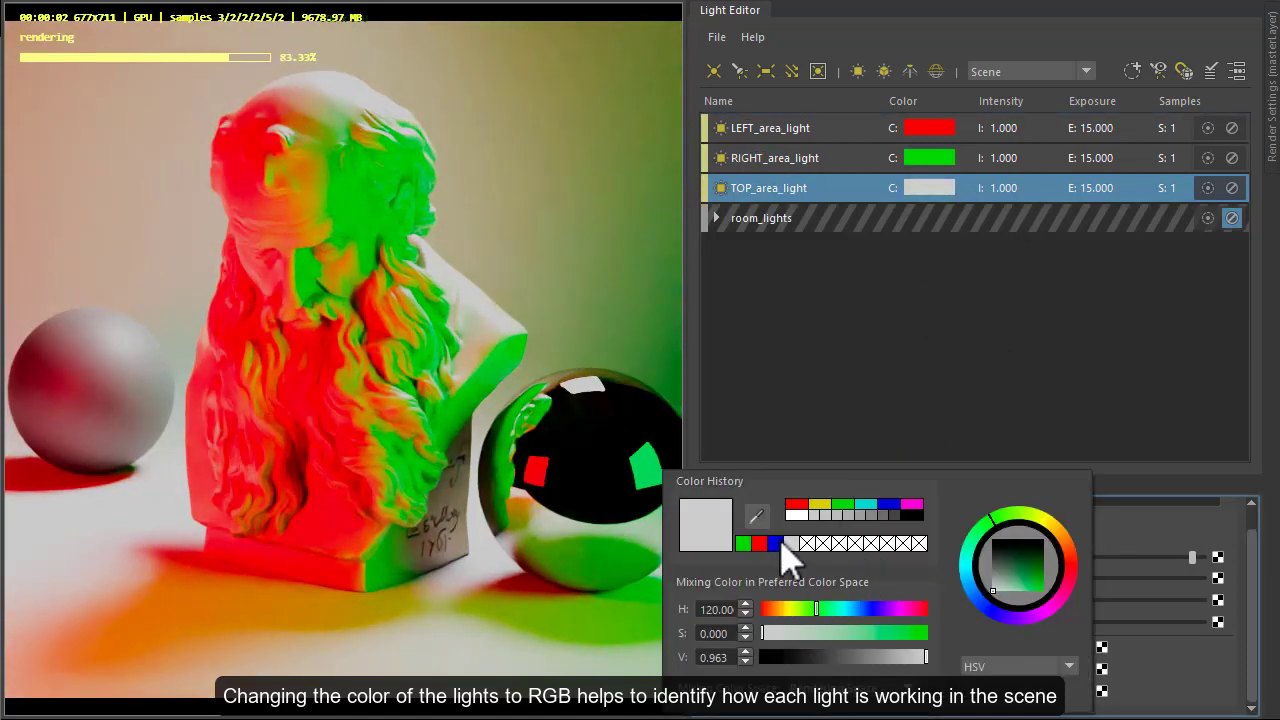
{"action": "left_click", "coordinate": [776, 544]}
{"action": "left_click", "coordinate": [803, 395]}
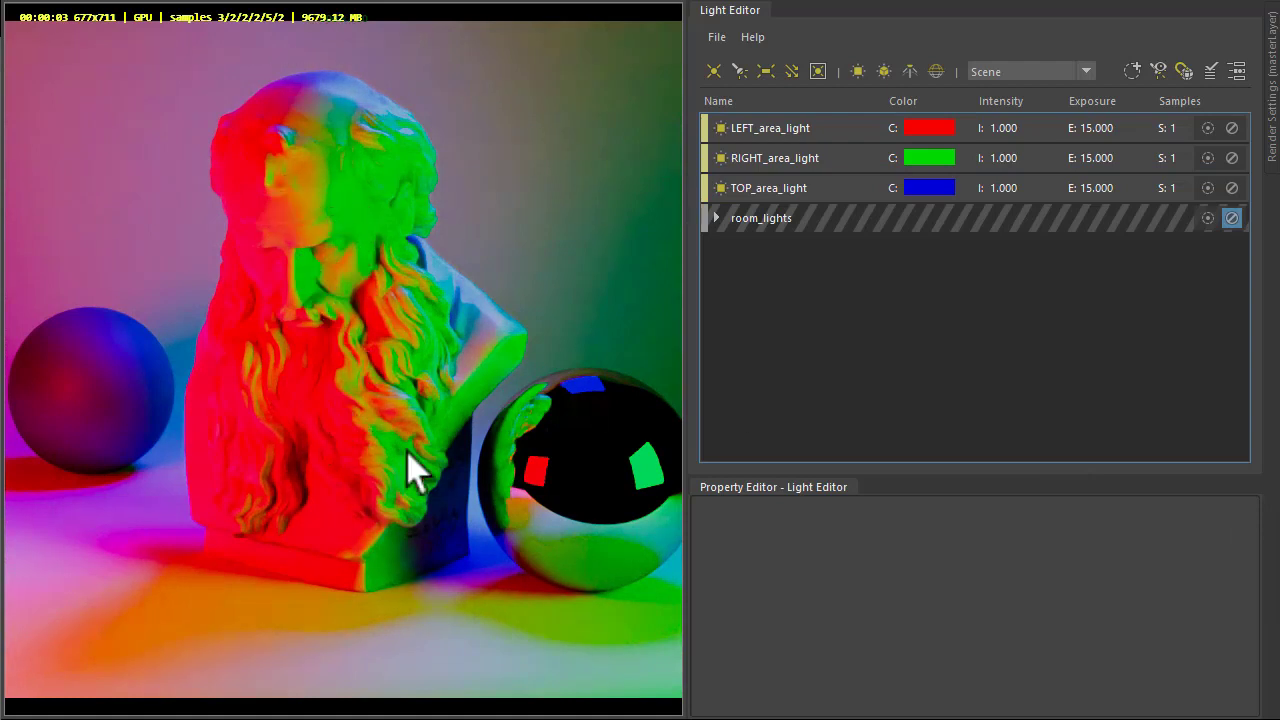
Step: Set the exposure of both LEFT_area_light and RIGHT_area_light to 14
{"action": "left_click", "coordinate": [800, 140]}
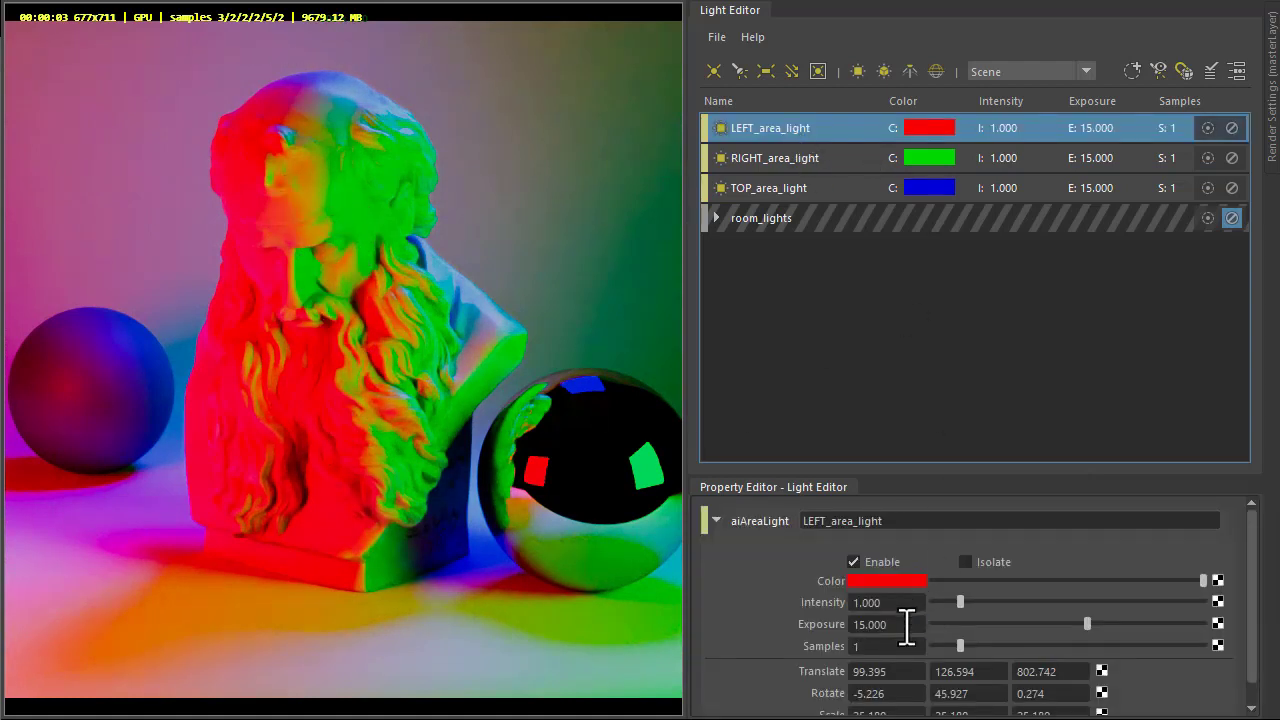
{"action": "left_click", "coordinate": [872, 624]}
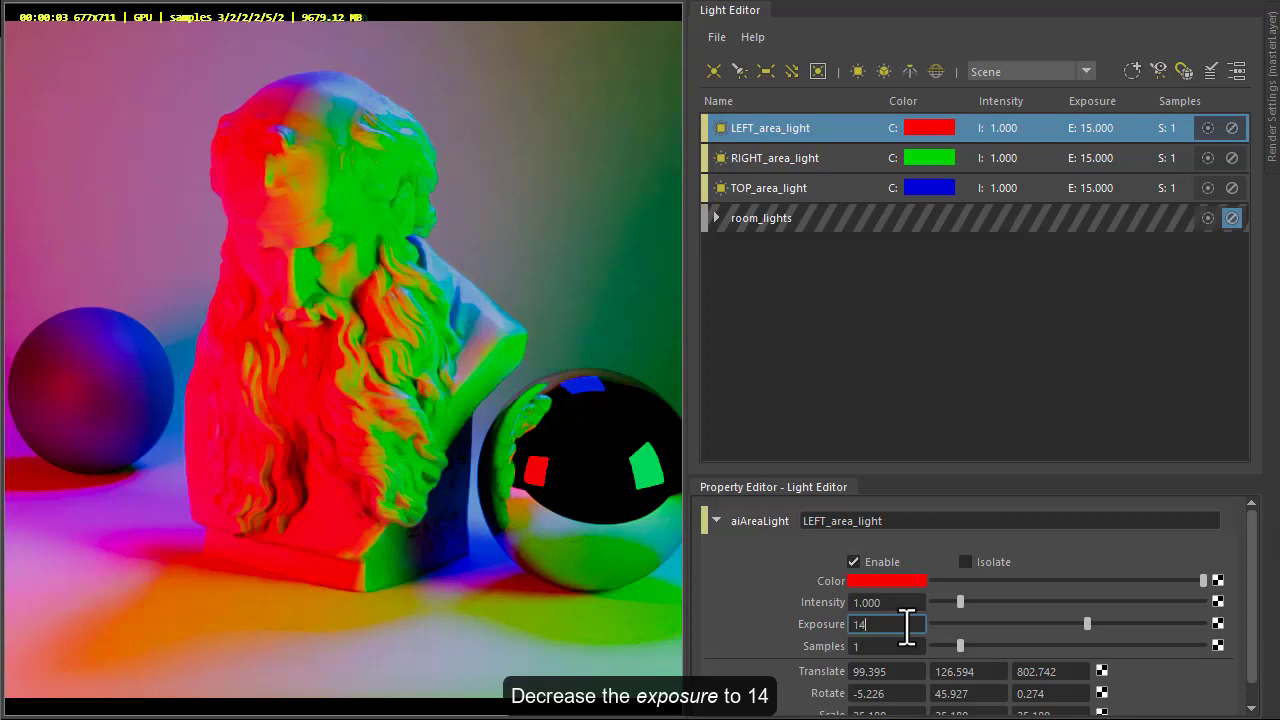
{"action": "type", "text": "14"}
{"action": "key", "text": "Return"}
{"action": "left_click", "coordinate": [803, 158]}
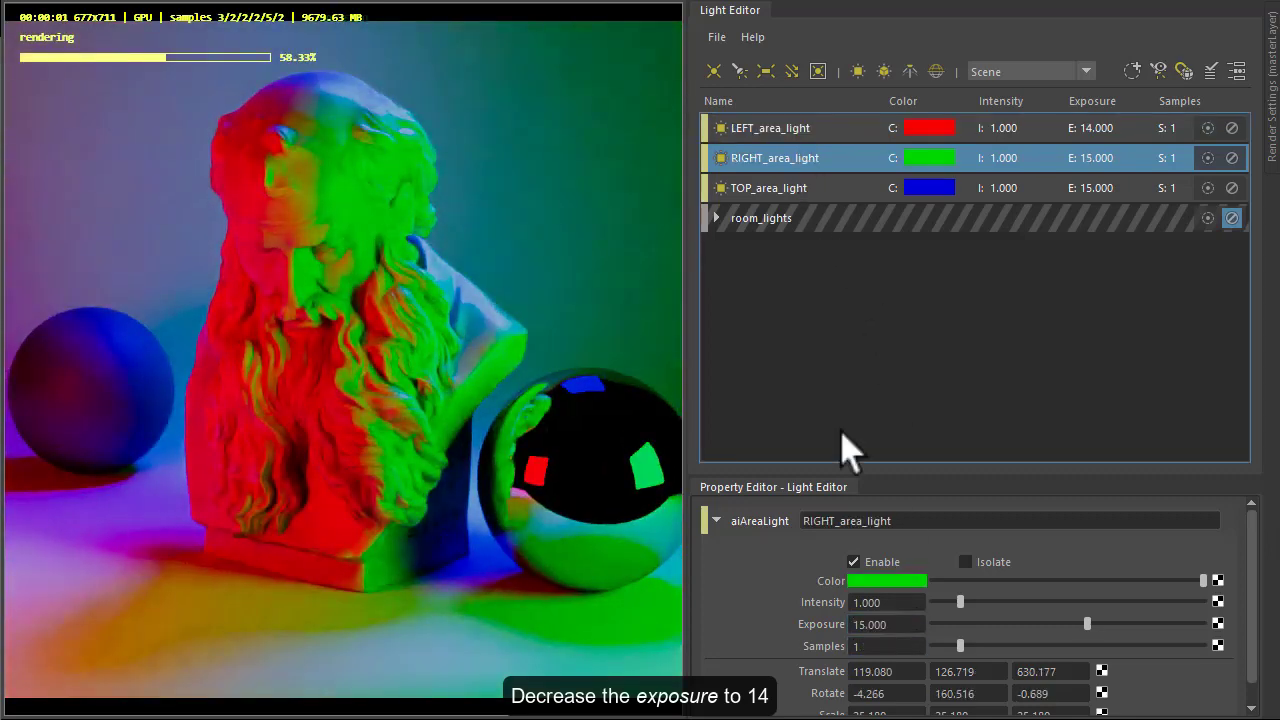
{"action": "left_click", "coordinate": [895, 624]}
{"action": "type", "text": "14"}
{"action": "key", "text": "Return"}
{"action": "left_click", "coordinate": [1162, 328]}
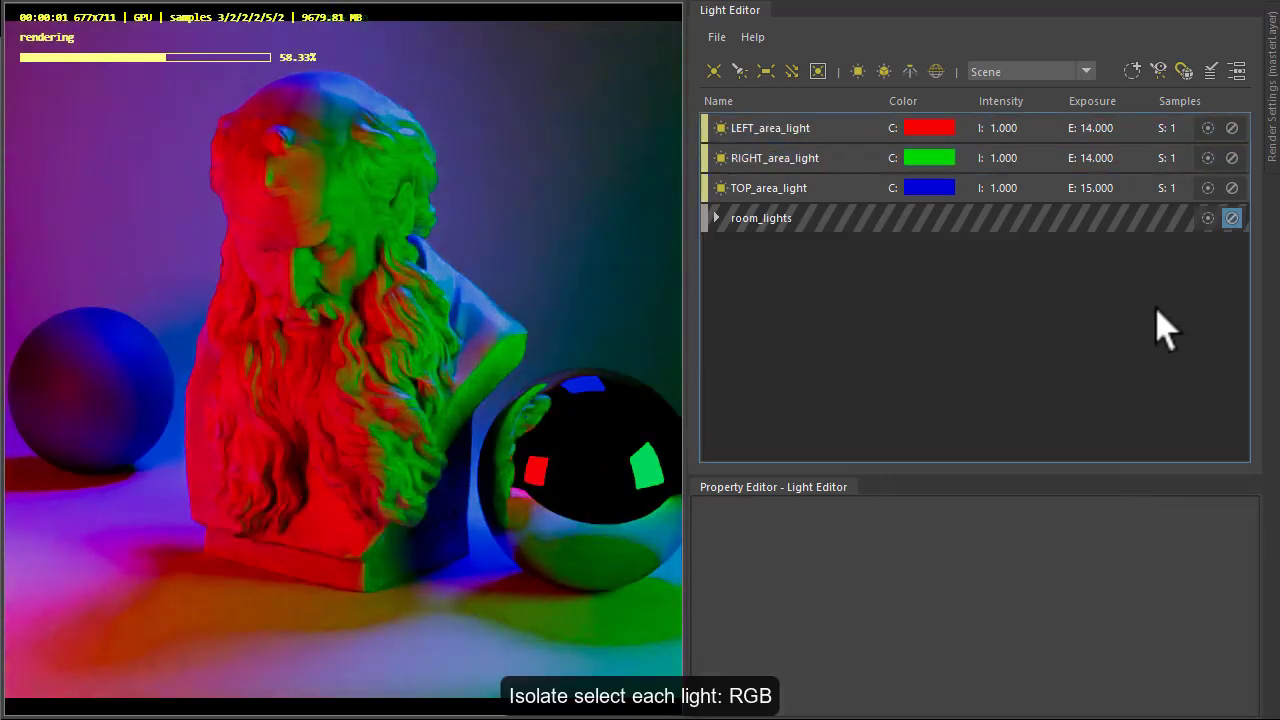
Step: Isolate the left, right and top area lights one at a time to inspect each contribution, leaving the top light isolated
{"action": "left_click", "coordinate": [1208, 128]}
{"action": "left_click", "coordinate": [1208, 128]}
{"action": "left_click", "coordinate": [1208, 158]}
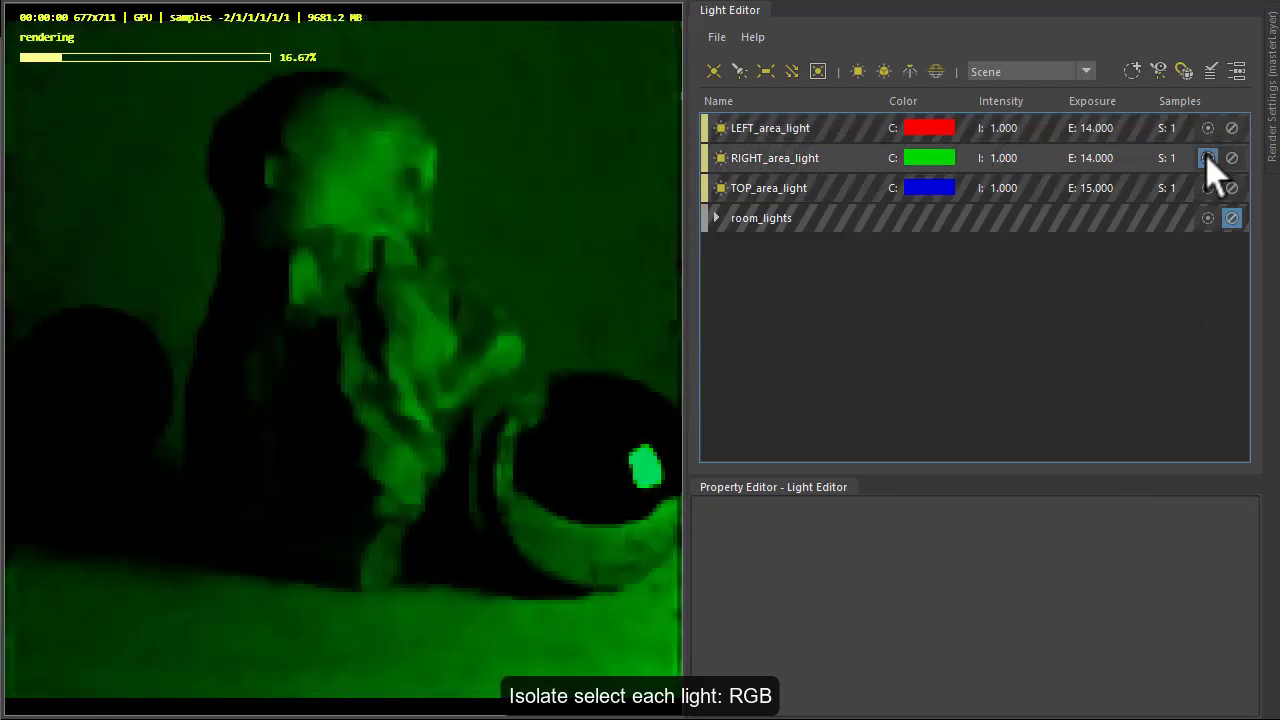
{"action": "left_click", "coordinate": [1208, 158]}
{"action": "left_click", "coordinate": [1208, 188]}
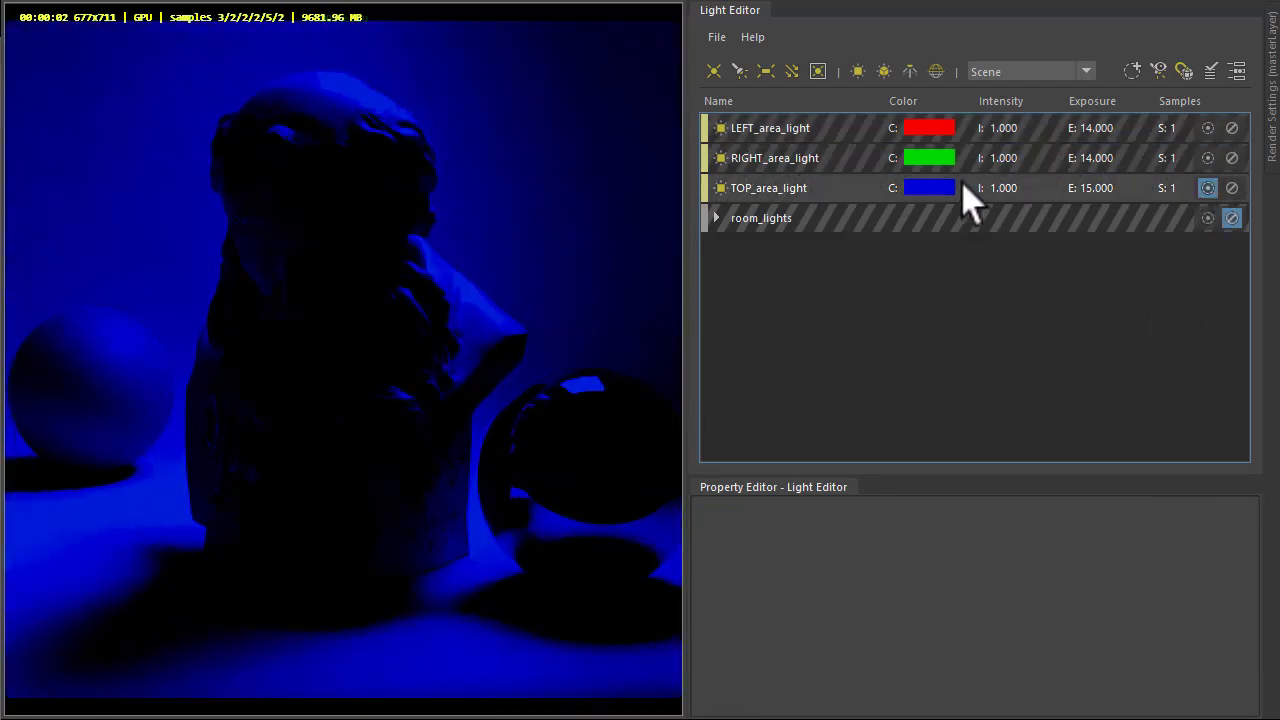
Step: Open the attributes of TOP_area_light, try Spread values of 1, 0.066 and 0, and set the Spread to about 0.564
{"action": "left_click", "coordinate": [826, 203]}
{"action": "key", "text": "ctrl+a"}
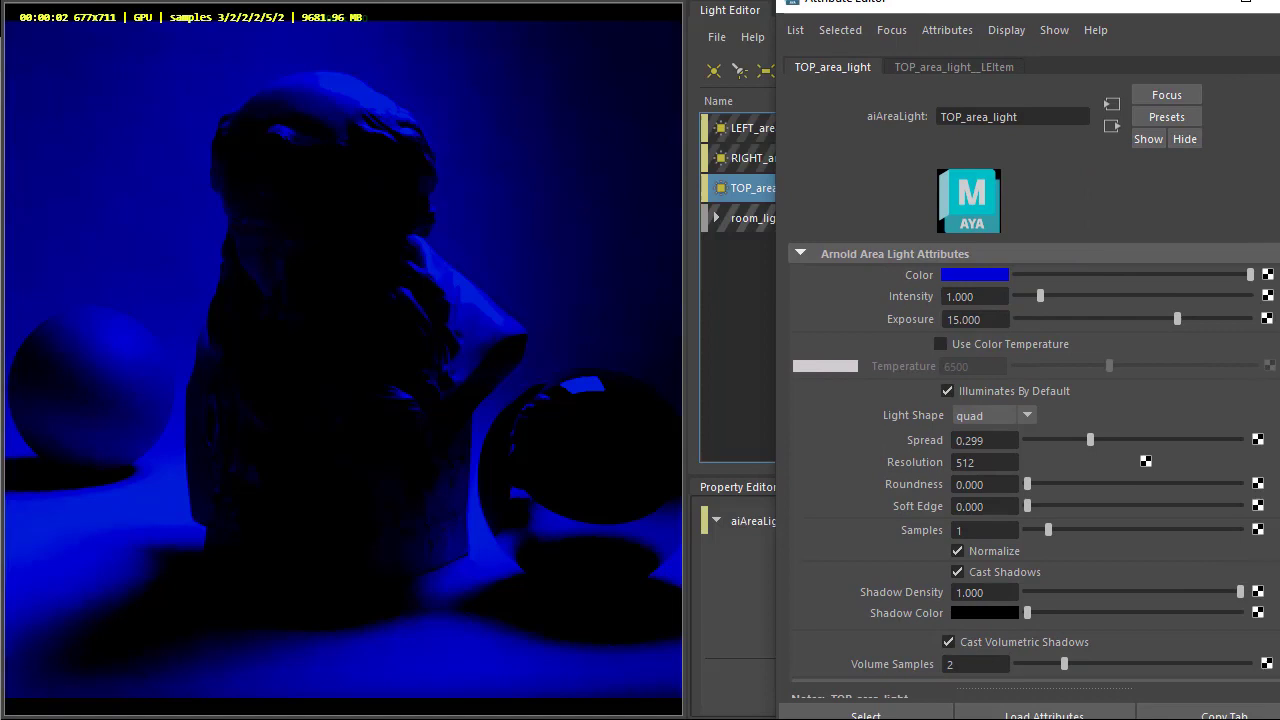
{"action": "left_click_drag", "start_coordinate": [980, 438], "coordinate": [1265, 460]}
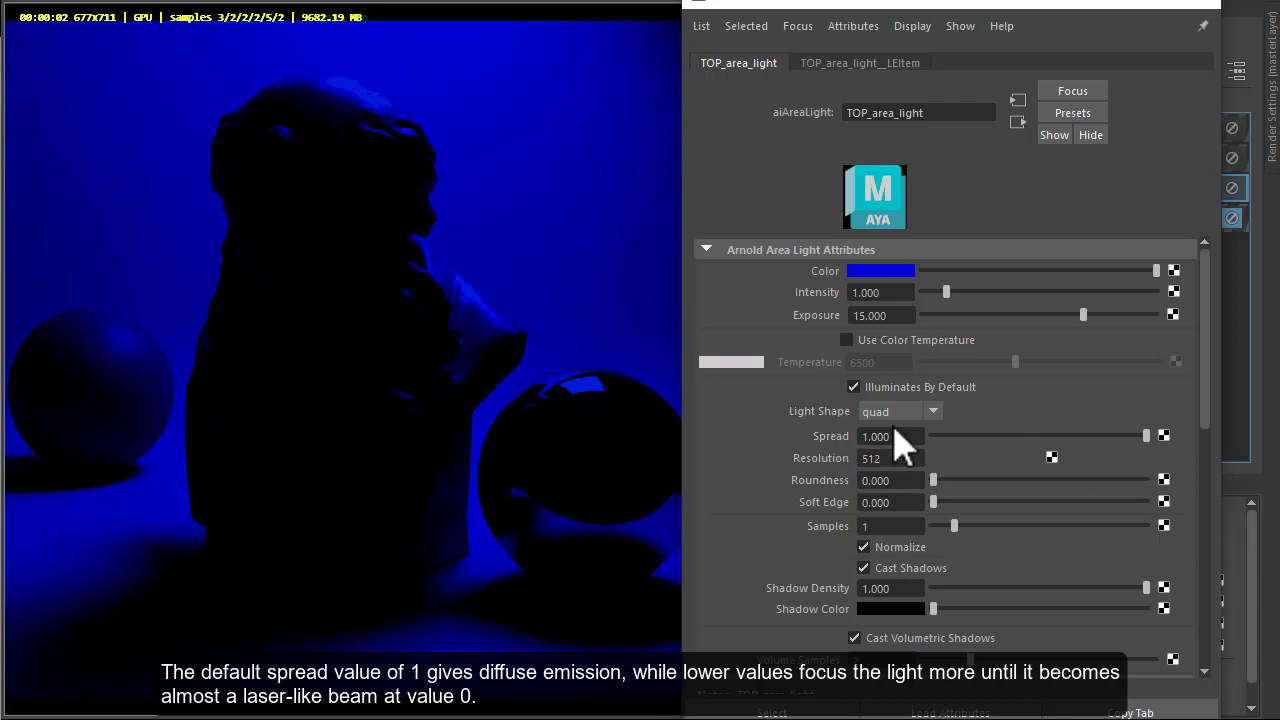
{"action": "left_click_drag", "start_coordinate": [1090, 440], "coordinate": [948, 447]}
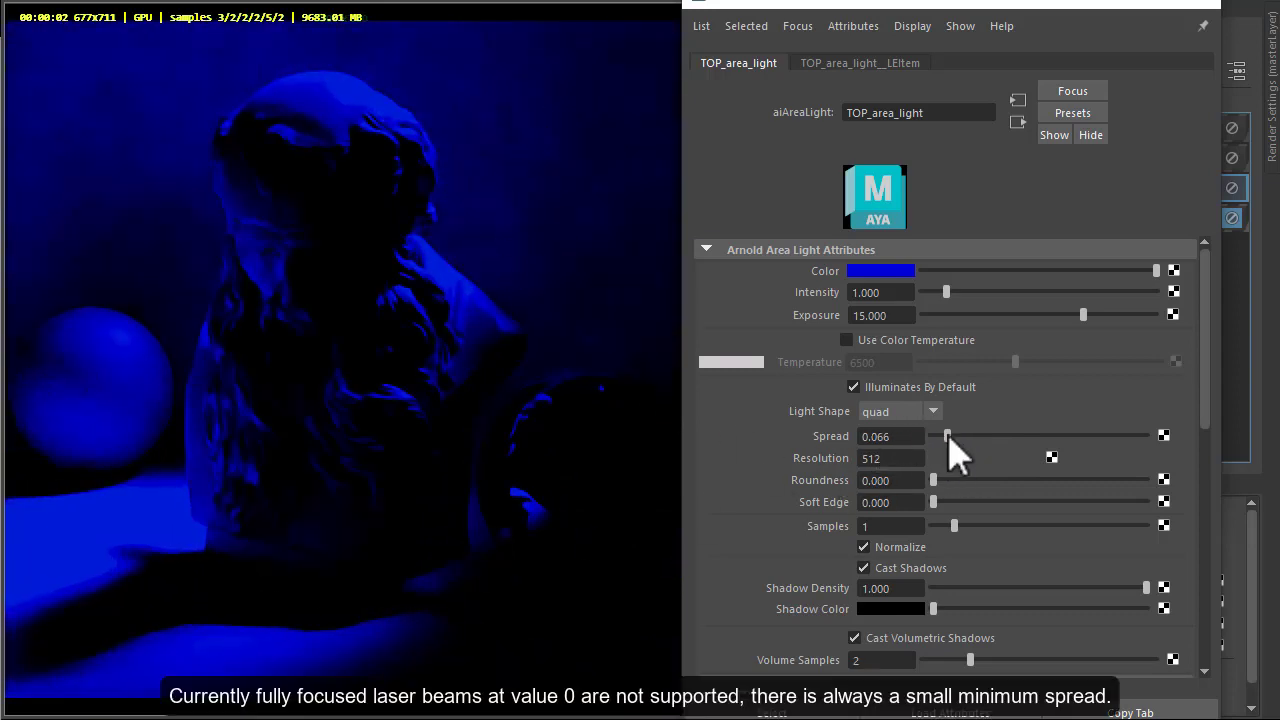
{"action": "left_click_drag", "start_coordinate": [948, 440], "coordinate": [920, 457]}
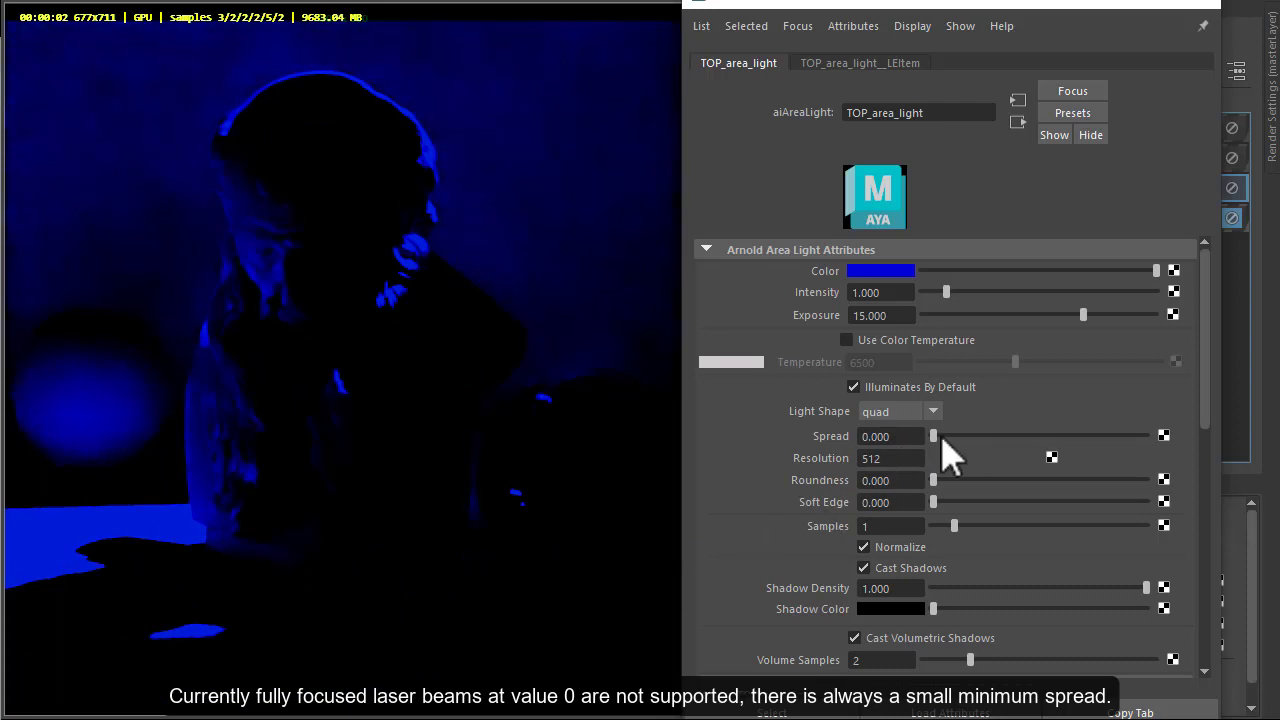
{"action": "left_click_drag", "start_coordinate": [941, 440], "coordinate": [1062, 455]}
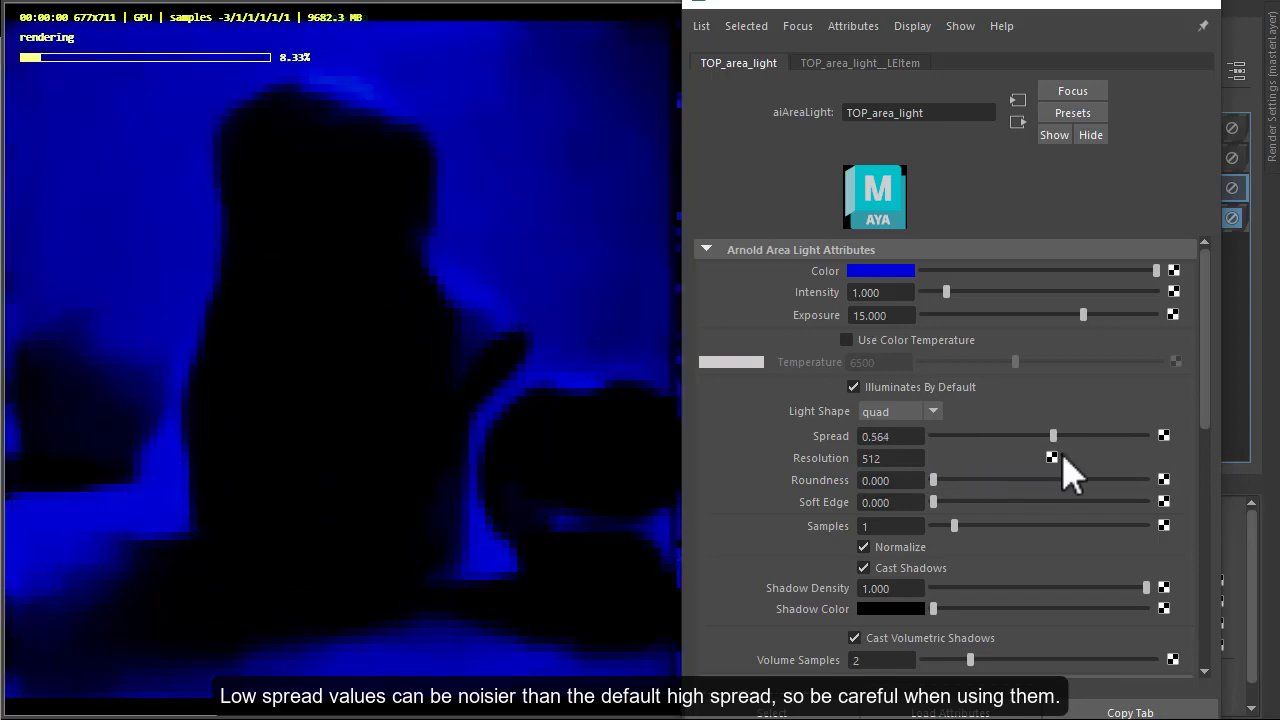
Step: Stop isolating TOP_area_light and reset the color of the left, right and top area lights to white
{"action": "key", "text": "ctrl+a"}
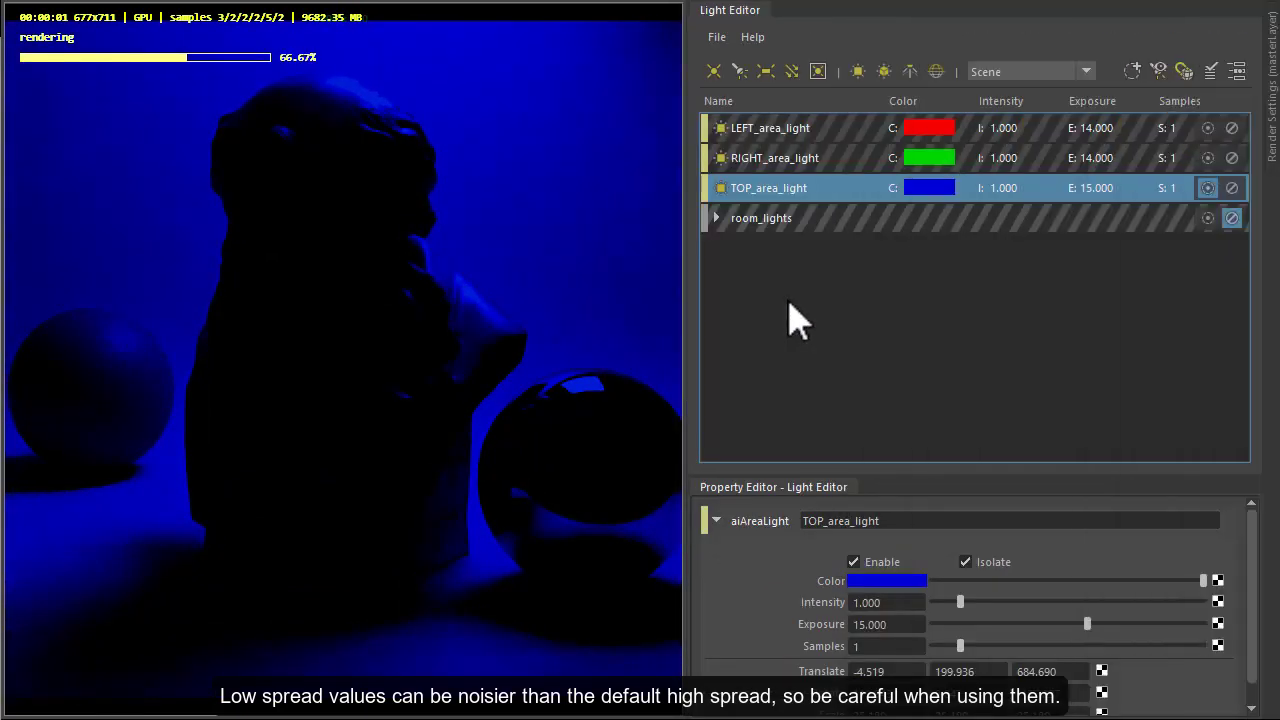
{"action": "left_click", "coordinate": [1208, 188]}
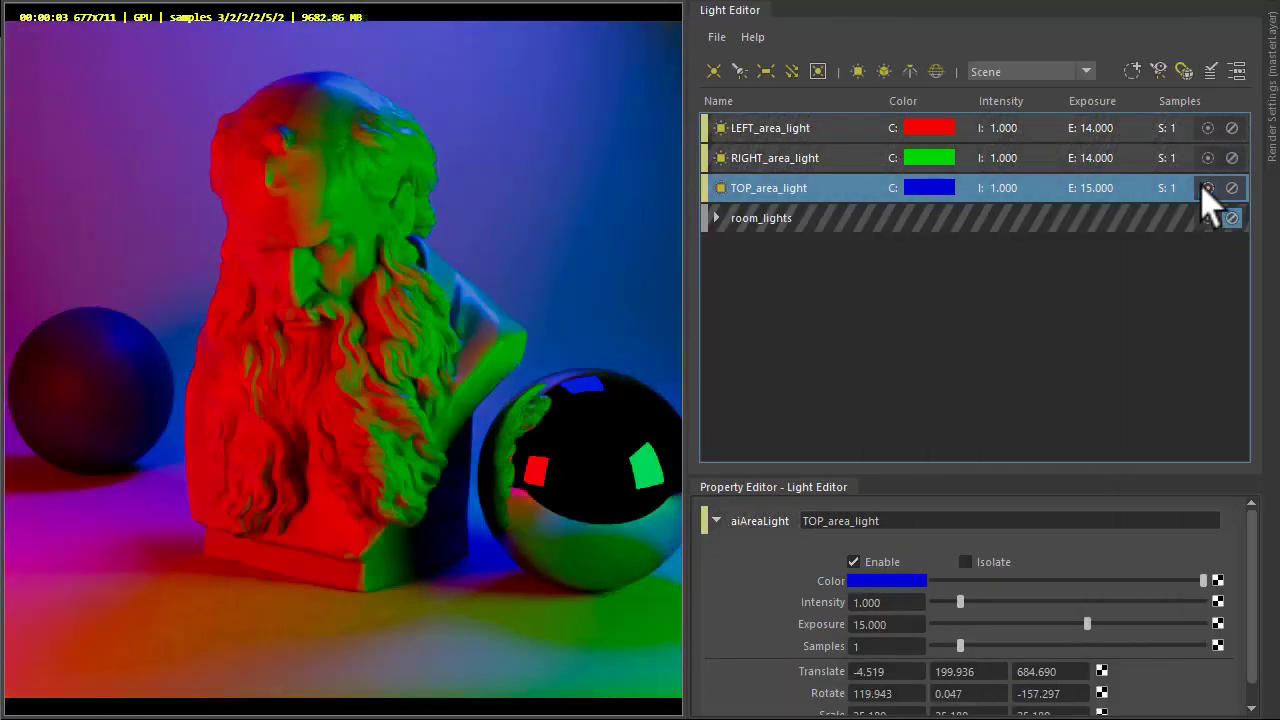
{"action": "left_click", "coordinate": [847, 130], "text": "shift"}
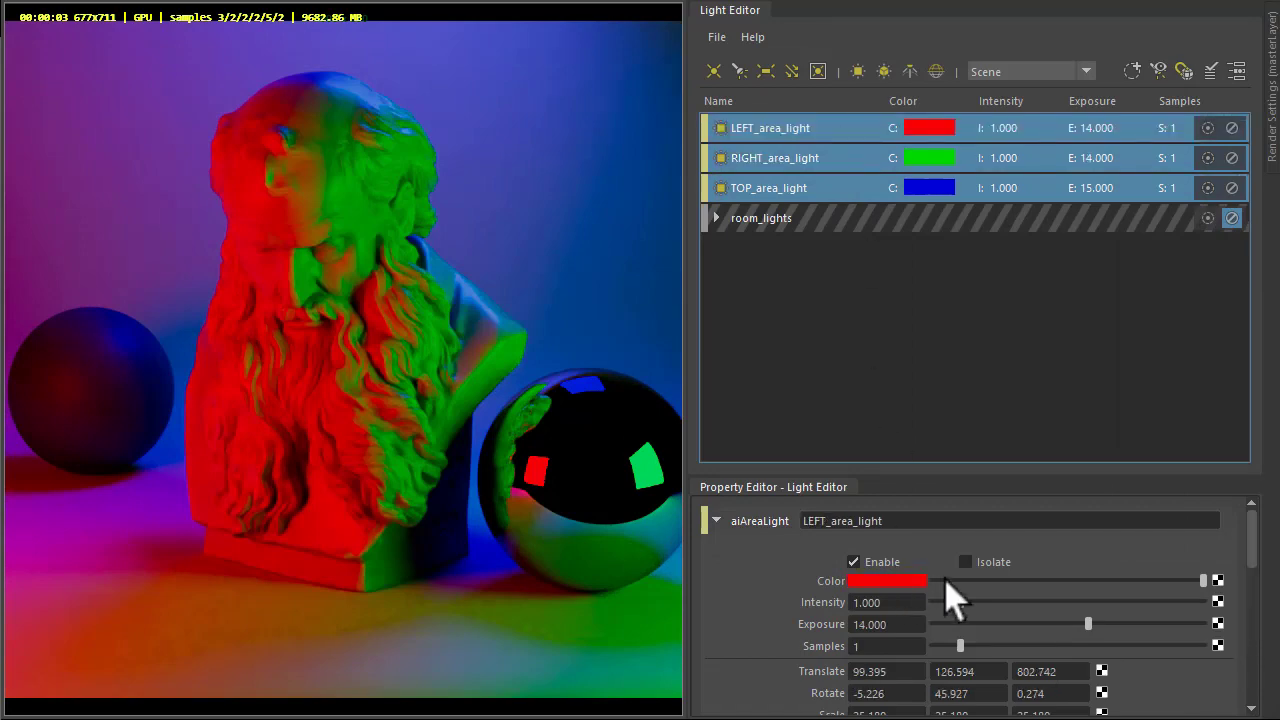
{"action": "left_click_drag", "start_coordinate": [950, 595], "coordinate": [1214, 606]}
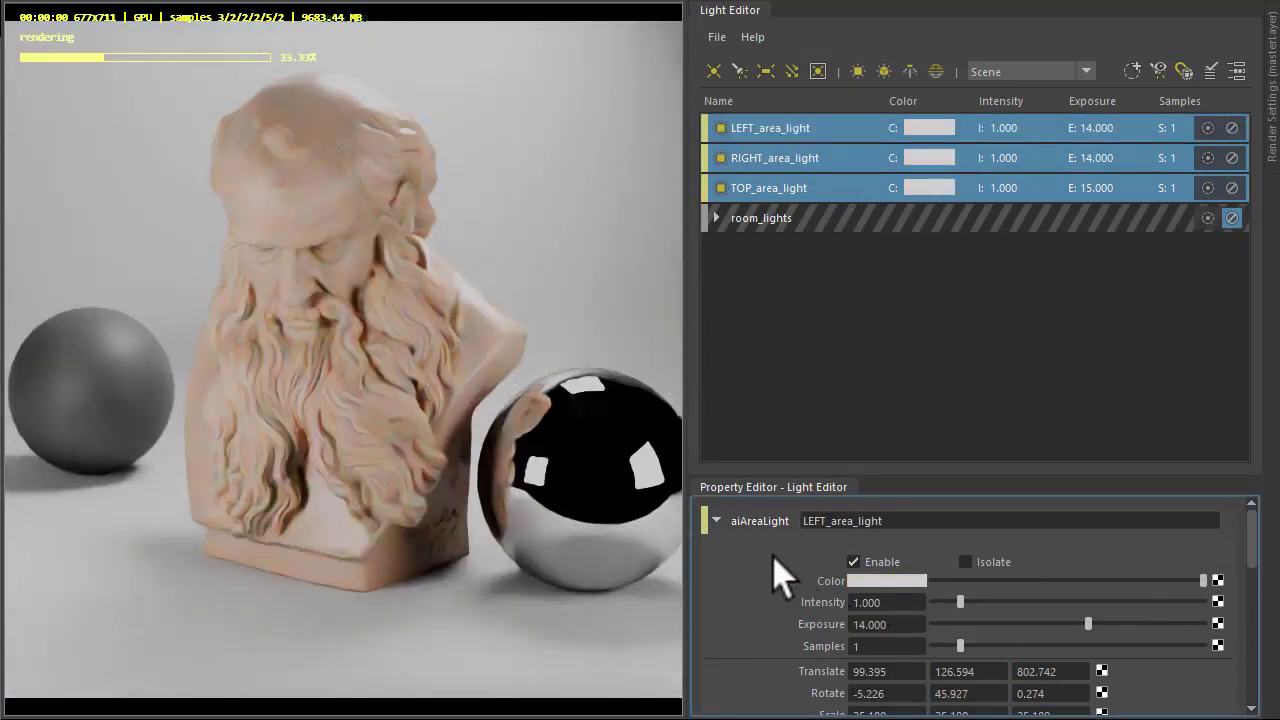
Step: Switch the render to a close-up of the chrome ball
{"action": "key", "text": "space"}
{"action": "left_click_drag", "start_coordinate": [486, 292], "coordinate": [700, 318]}
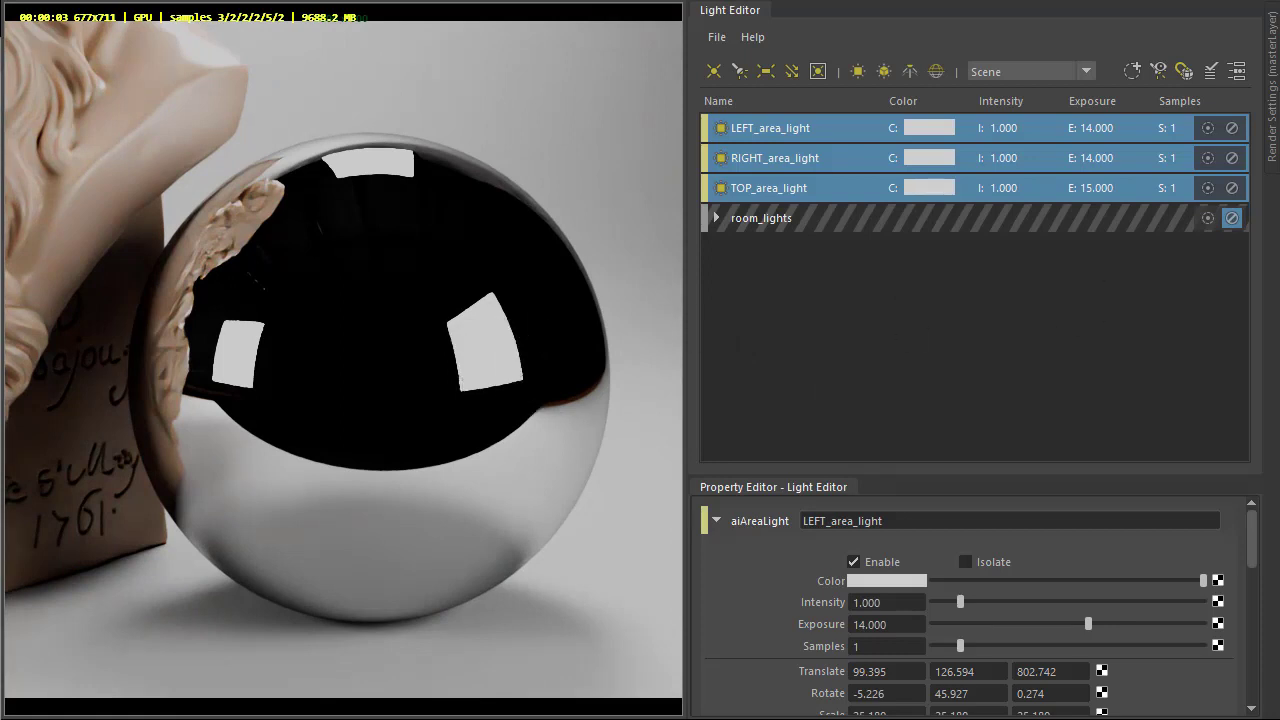
Step: Open the attributes of RIGHT_area_light and try Roundness values of 1 and 0.2
{"action": "key", "text": "ctrl+a"}
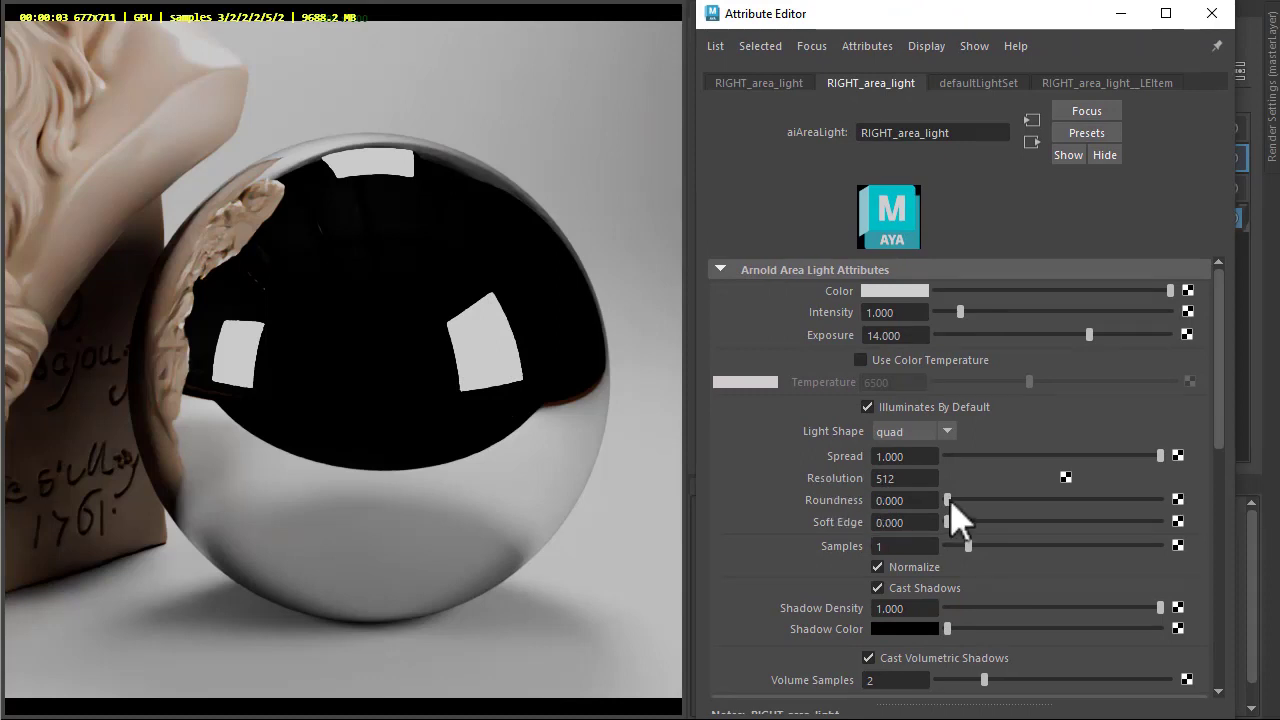
{"action": "left_click_drag", "start_coordinate": [948, 500], "coordinate": [1176, 532]}
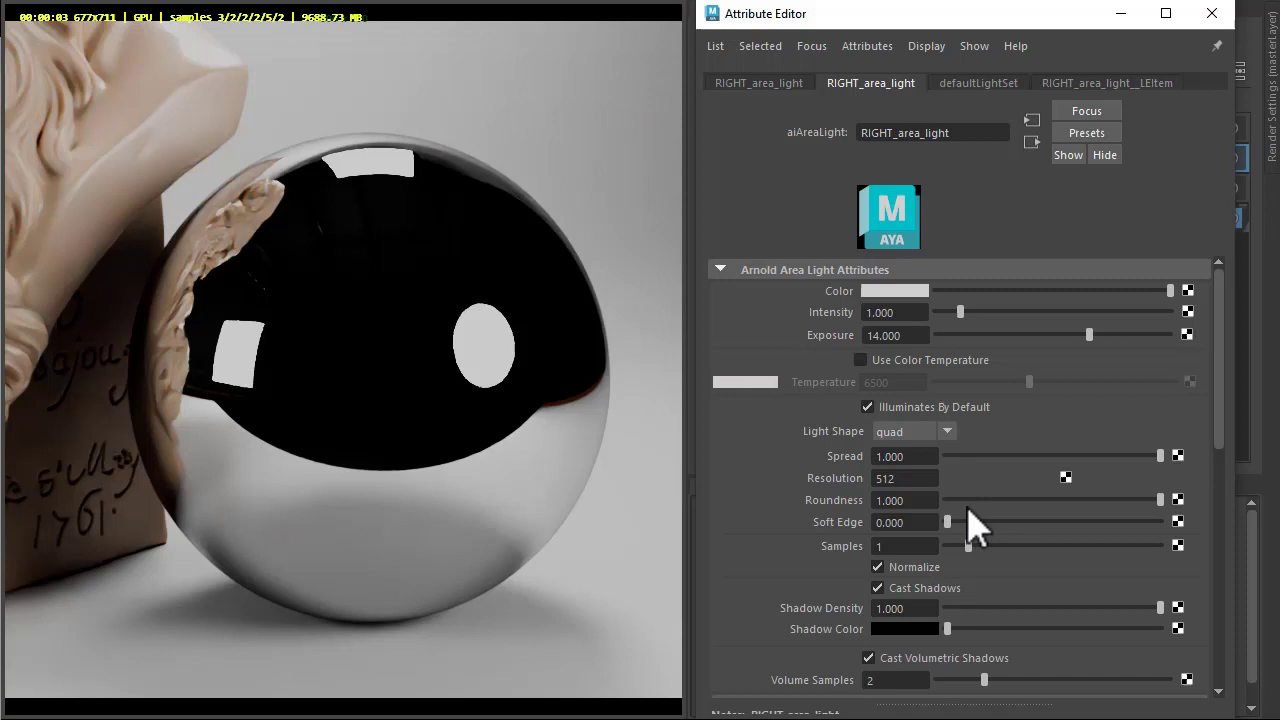
{"action": "left_click", "coordinate": [922, 432]}
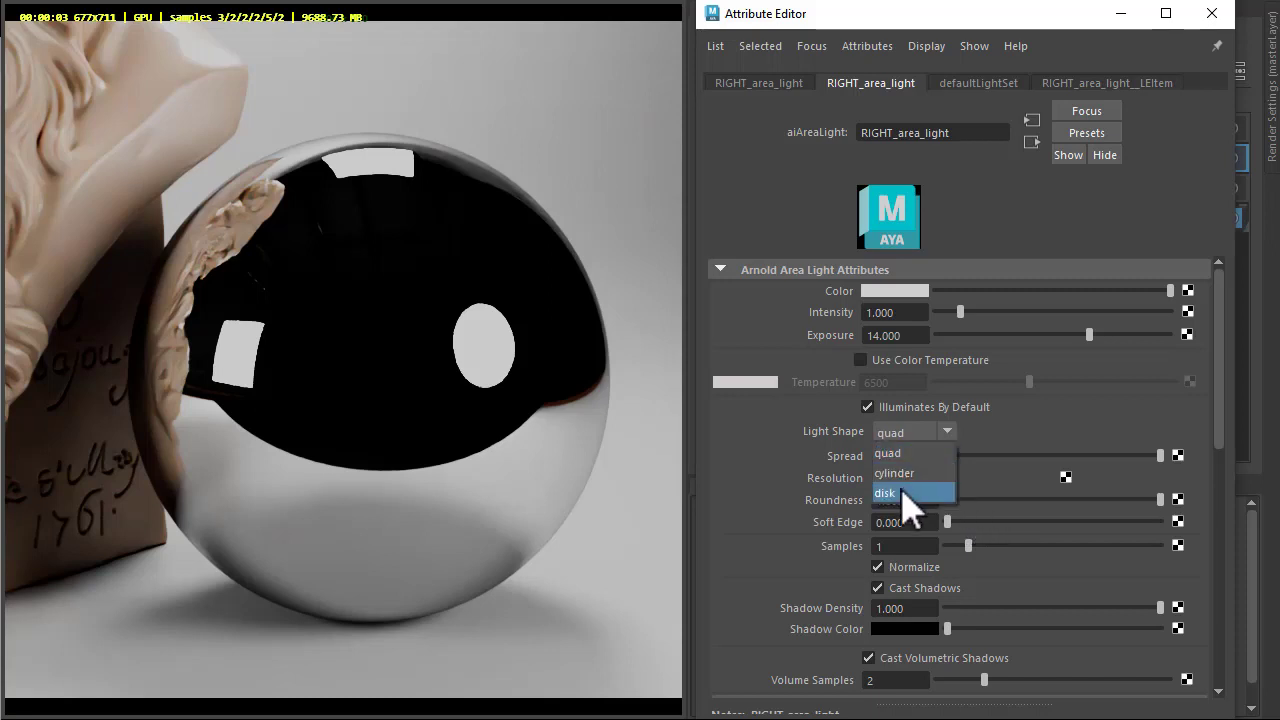
{"action": "left_click", "coordinate": [885, 512]}
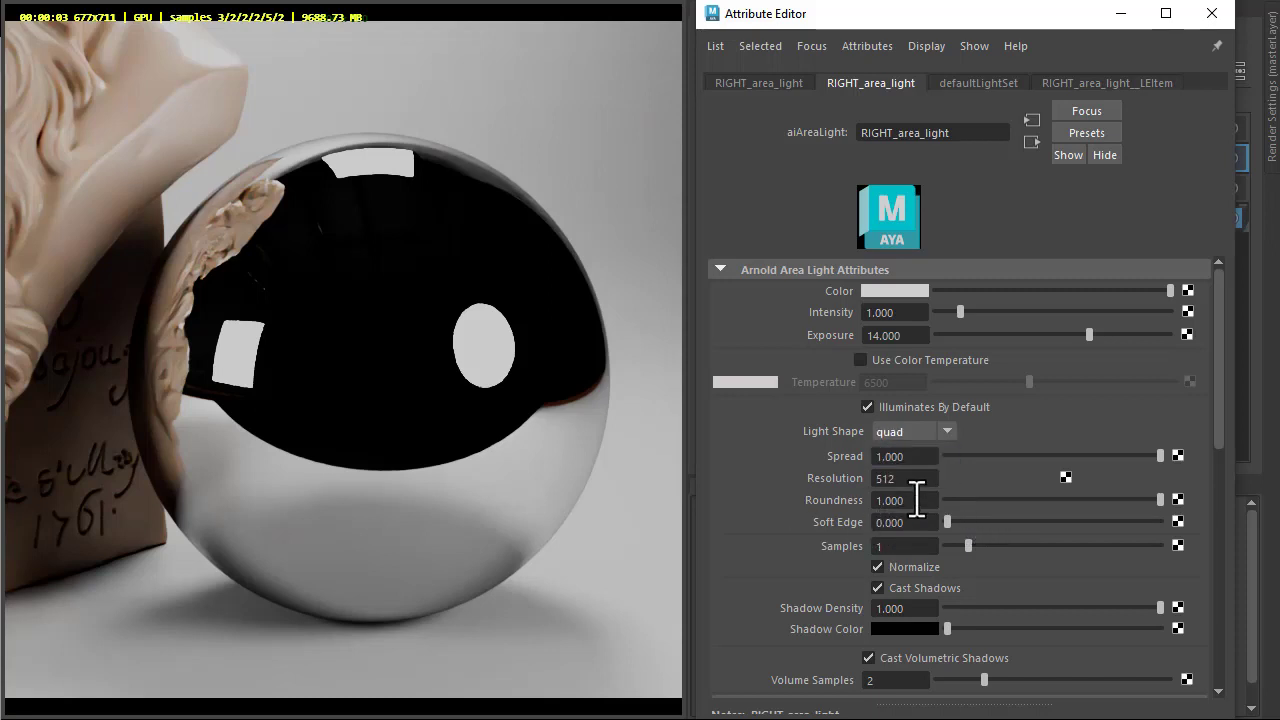
{"action": "type", "text": ".2"}
{"action": "key", "text": "Tab"}
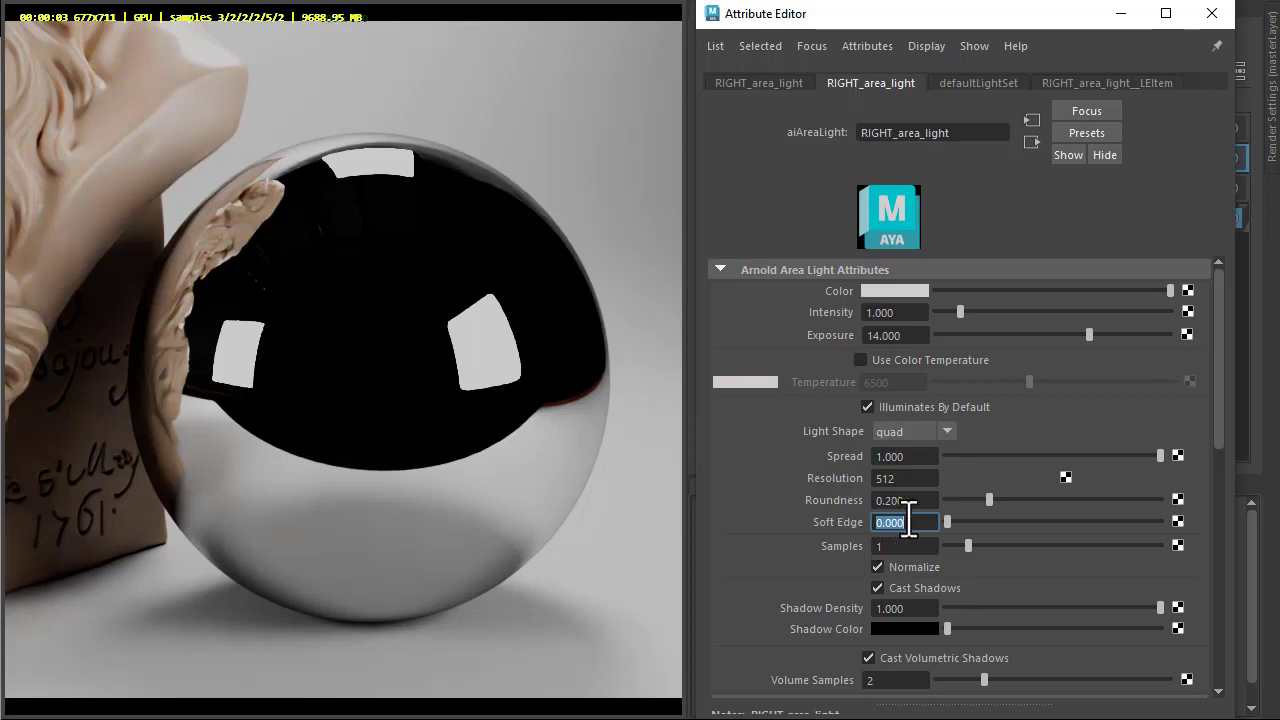
Step: Try a Soft Edge of 1 on RIGHT_area_light and undo the Soft Edge and Roundness changes
{"action": "left_click_drag", "start_coordinate": [952, 528], "coordinate": [1169, 537]}
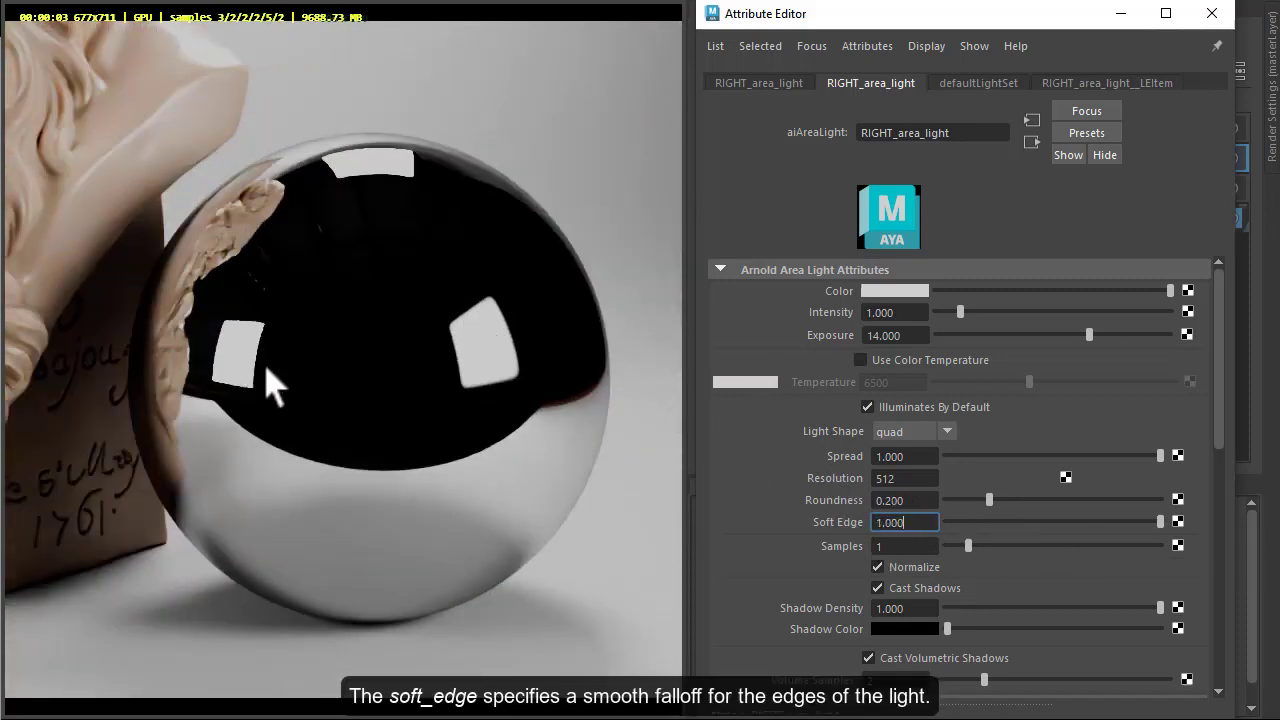
{"action": "key", "text": "ctrl+z"}
{"action": "key", "text": "ctrl+z"}
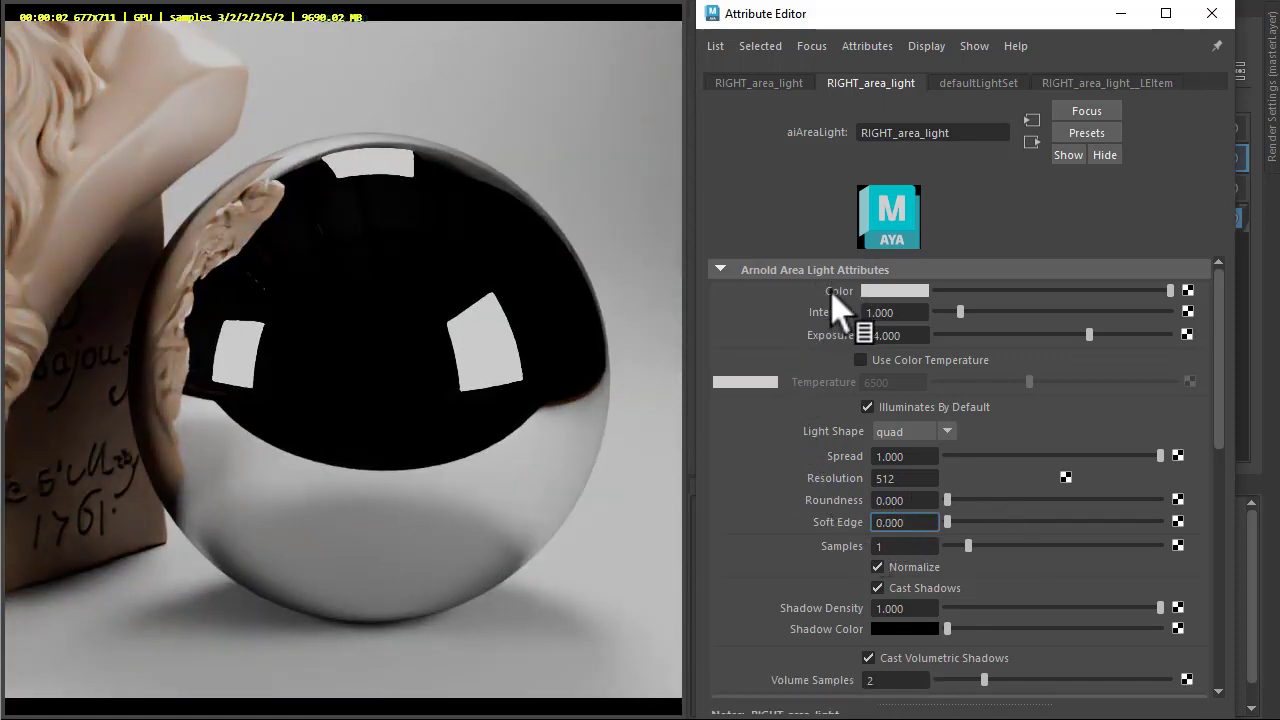
Step: Connect a File texture to the color of RIGHT_area_light and load sourceimages\softbox.hdr as its image
{"action": "left_click", "coordinate": [1187, 291]}
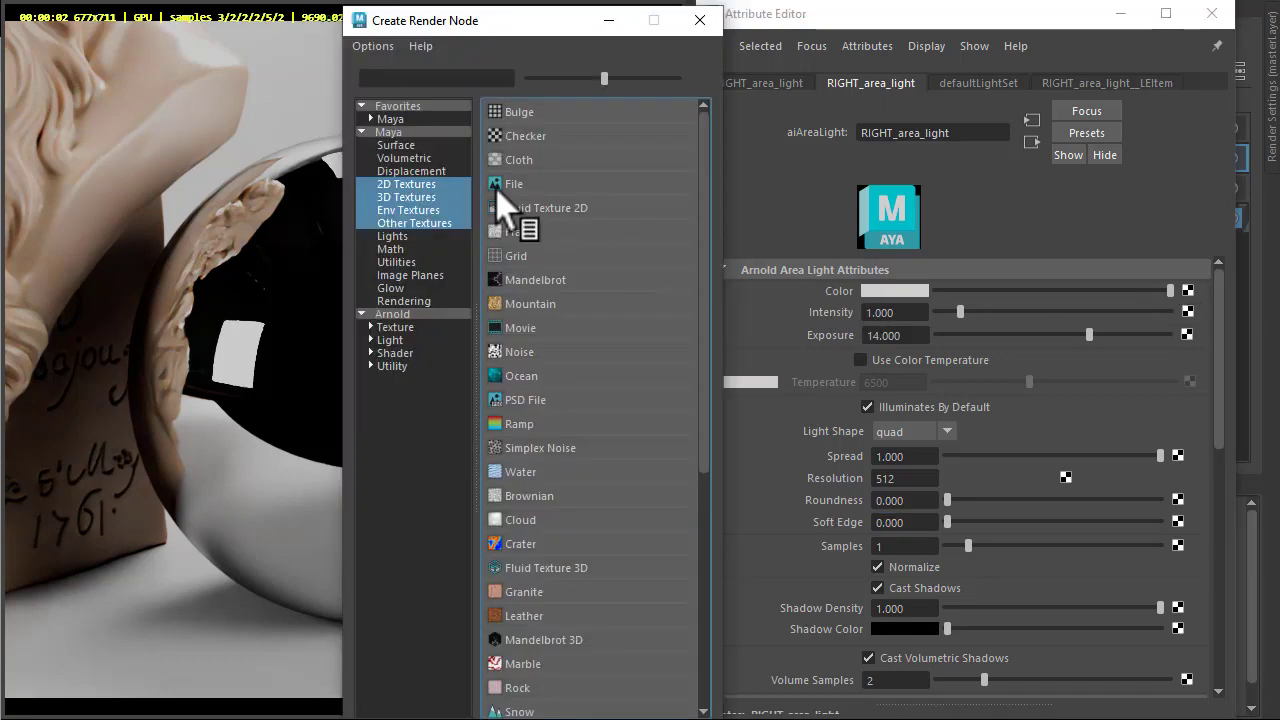
{"action": "left_click", "coordinate": [510, 180]}
{"action": "type", "text": "sourceimages\\softbox.hdr"}
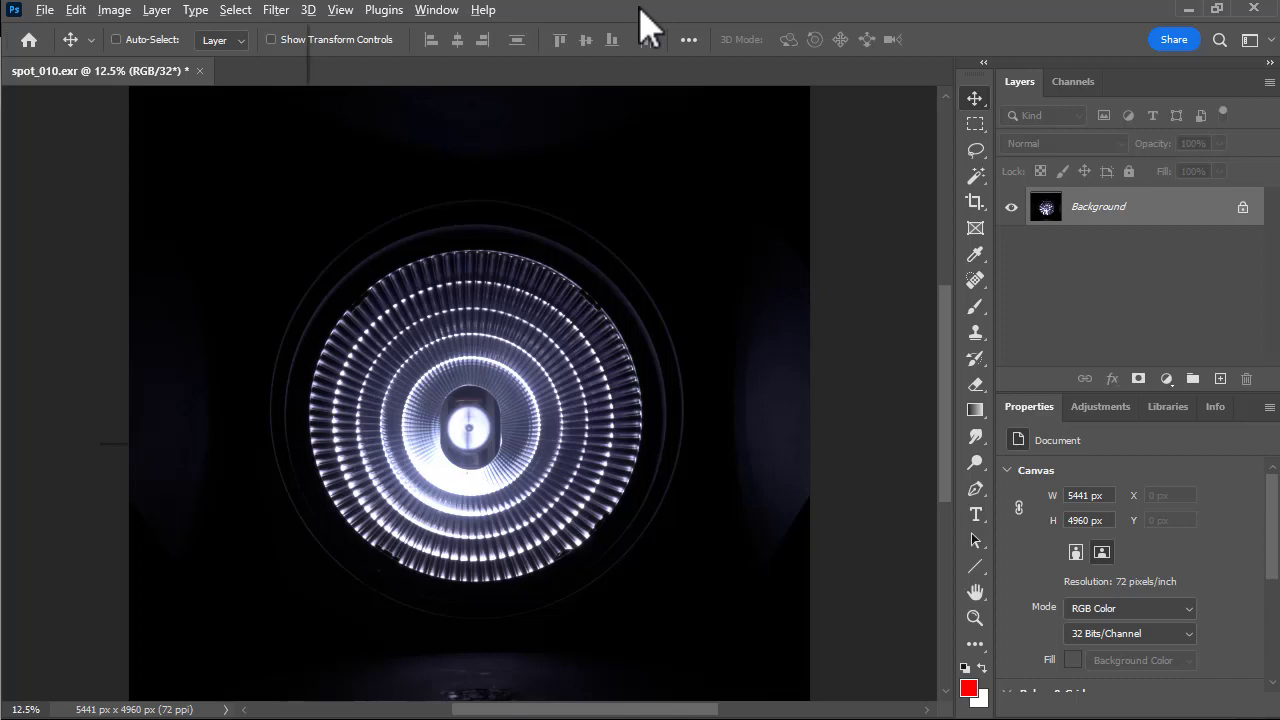
Step: In Photoshop, check the bit depth of spot_010.exr and vary its exposure with an Exposure adjustment layer, and return to Maya
{"action": "key", "text": "alt+i"}
{"action": "key", "text": "m"}
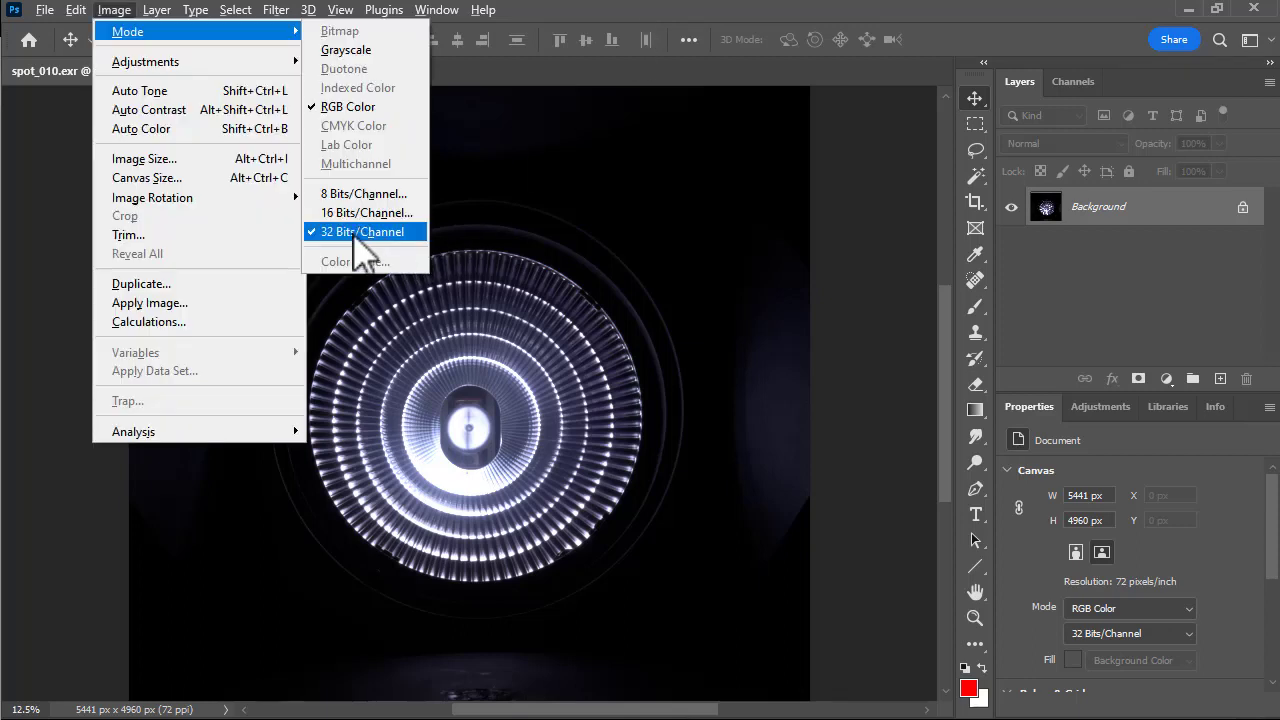
{"action": "left_click", "coordinate": [1060, 305]}
{"action": "left_click", "coordinate": [1166, 379]}
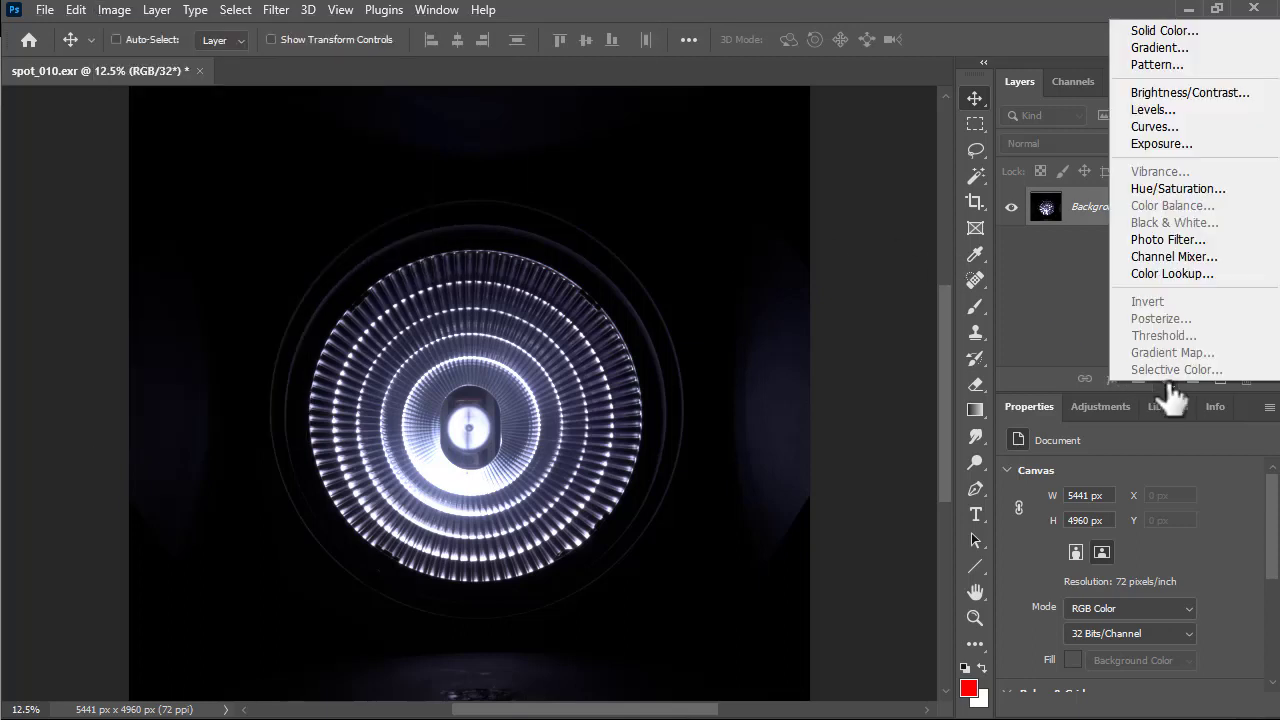
{"action": "left_click", "coordinate": [1150, 143]}
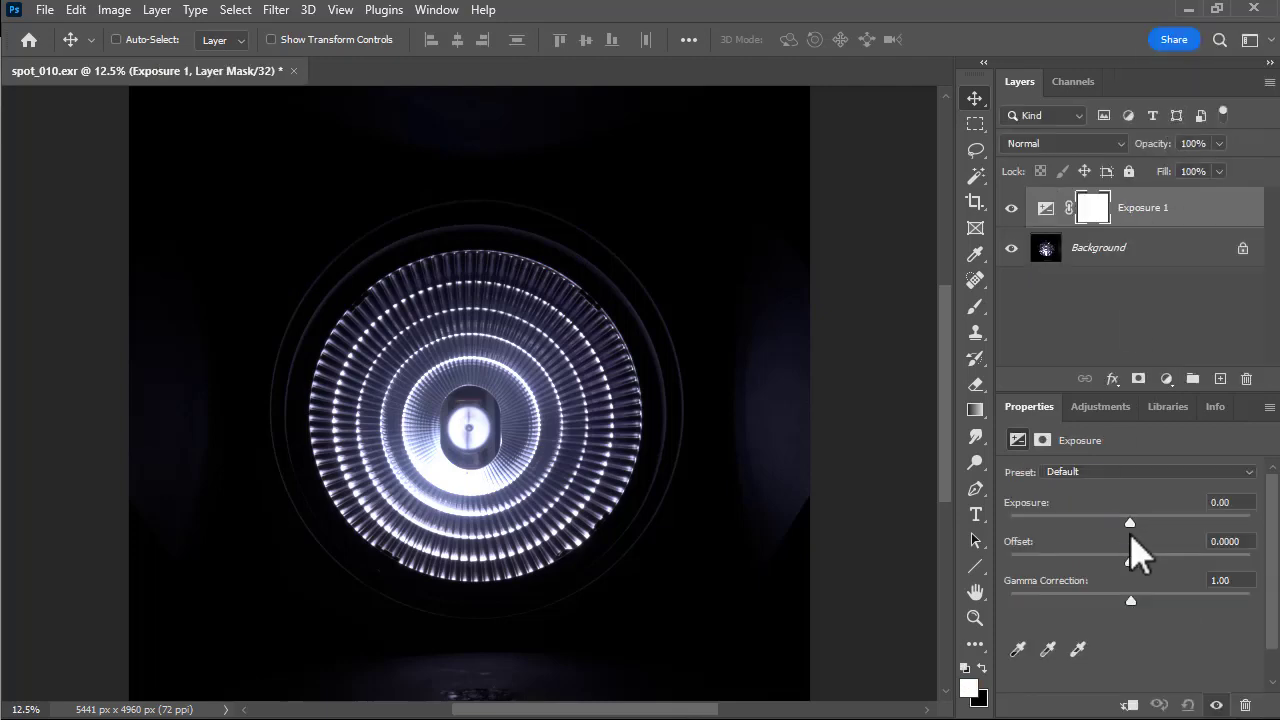
{"action": "mouse_move", "coordinate": [1147, 530]}
{"action": "left_mouse_down"}
{"action": "mouse_move", "coordinate": [1229, 530]}
{"action": "mouse_move", "coordinate": [1131, 530]}
{"action": "left_mouse_up"}
{"action": "left_click", "coordinate": [1140, 350]}
{"action": "key", "text": "alt+Tab"}
{"action": "key", "text": "alt+Tab"}
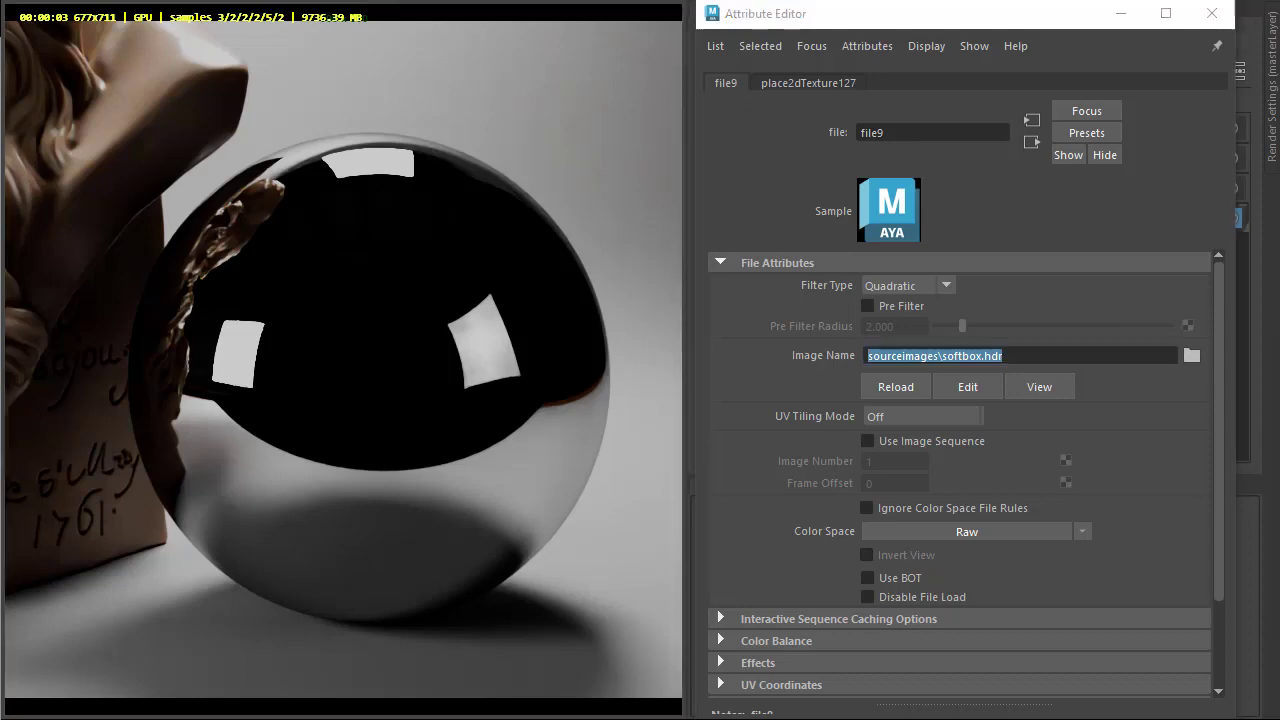
Step: Connect a File texture to the color of TOP_area_light and load sourceimages\softbox.hdr as its image
{"action": "left_click", "coordinate": [1187, 290]}
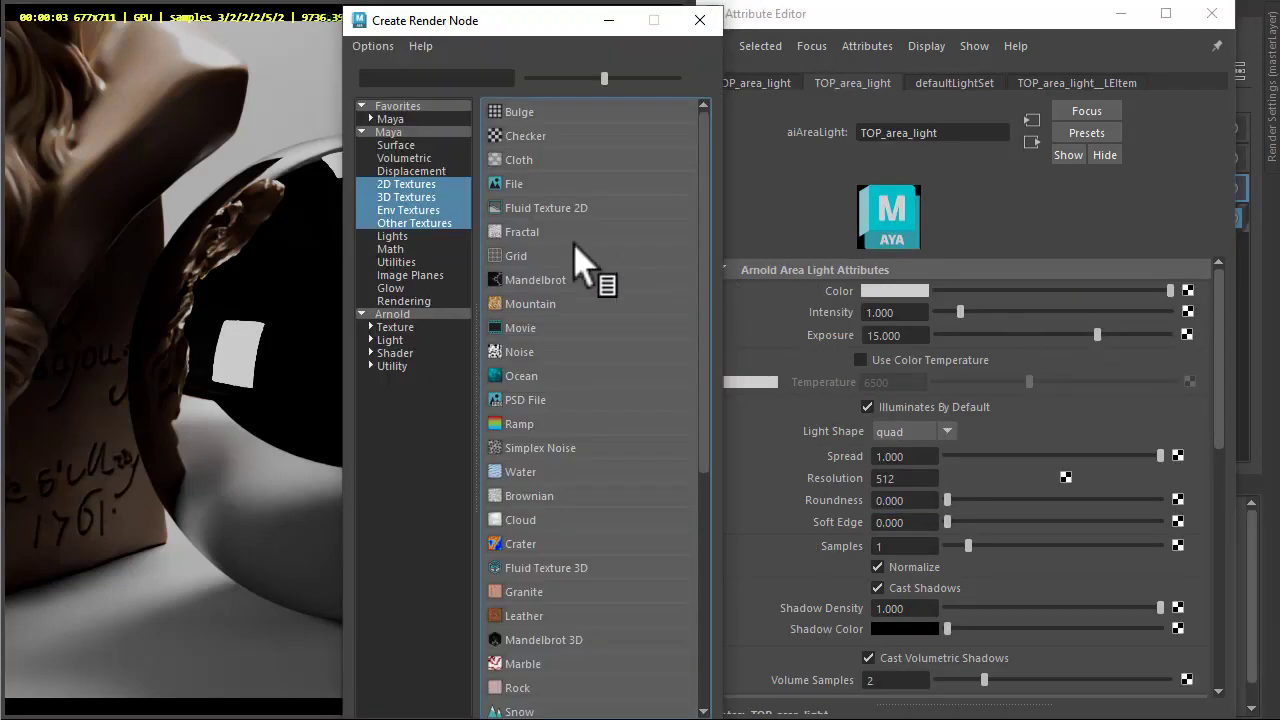
{"action": "left_click", "coordinate": [548, 187]}
{"action": "left_click", "coordinate": [933, 356]}
{"action": "type", "text": "sourceimages\\softbox.hdr"}
{"action": "key", "text": "Return"}
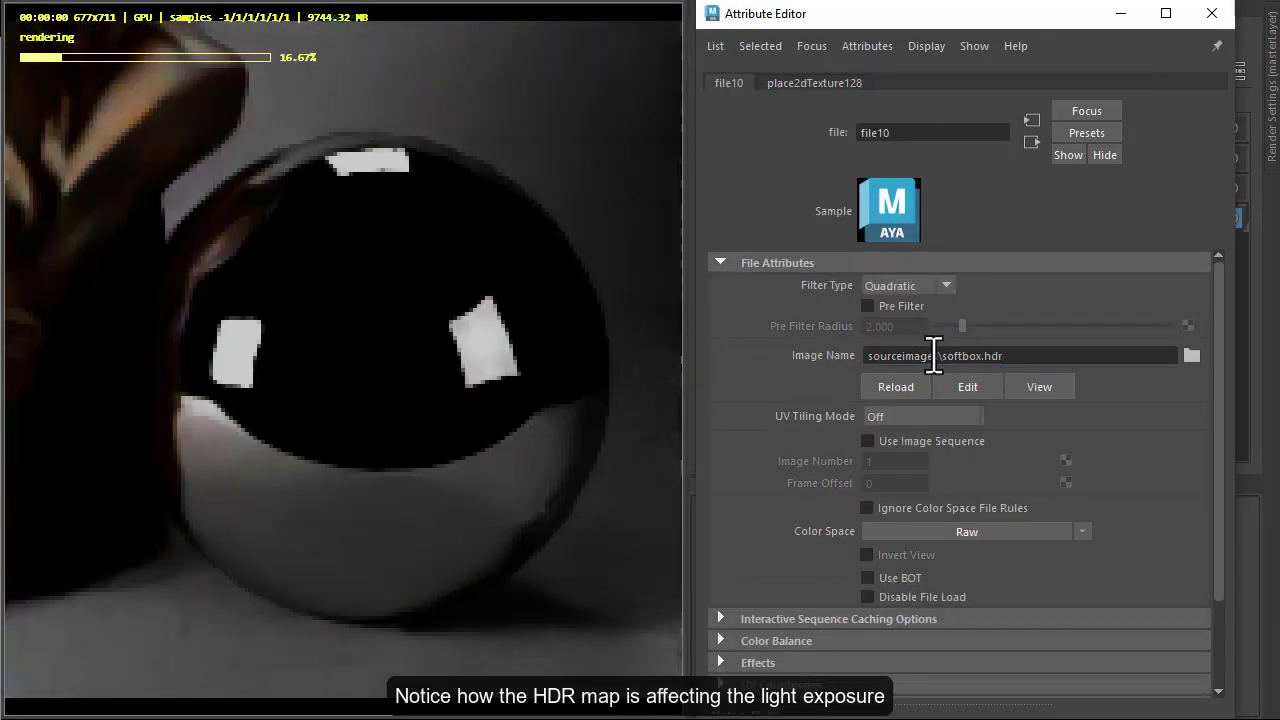
Step: Connect a File texture to the color of LEFT_area_light and load sourceimages\softbox.hdr as its image
{"action": "left_click", "coordinate": [1187, 290]}
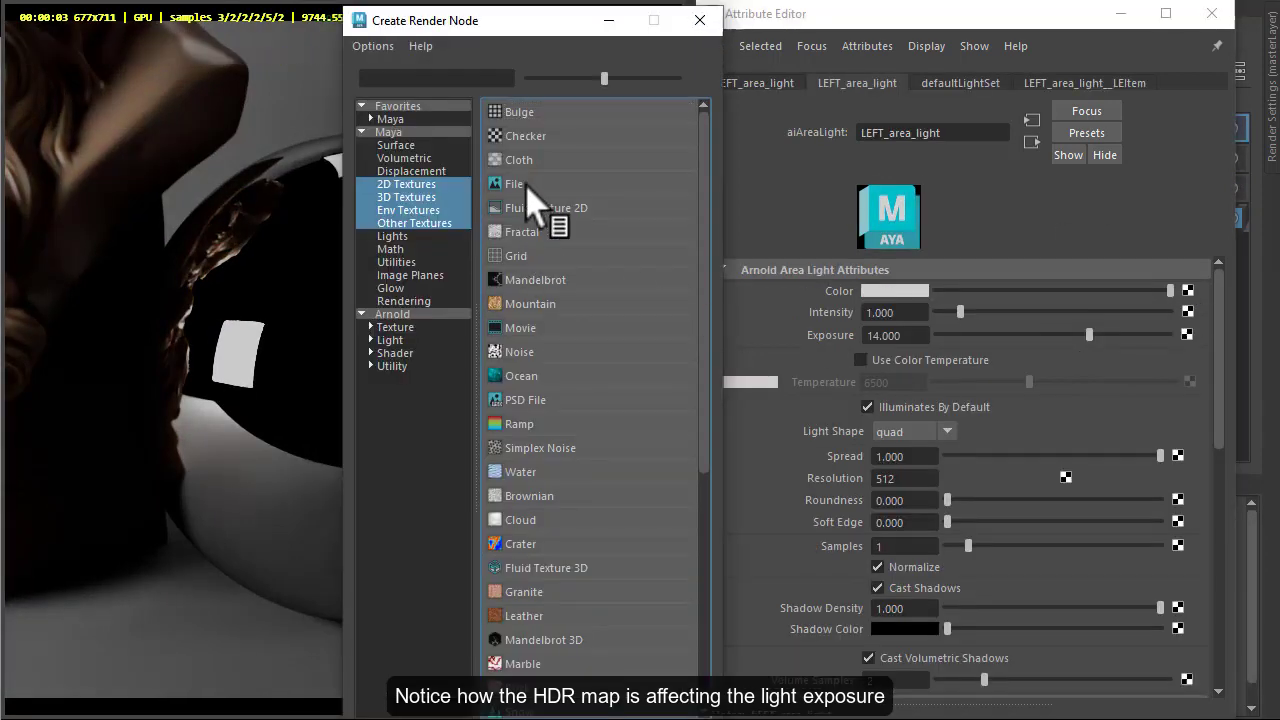
{"action": "left_click", "coordinate": [523, 183]}
{"action": "left_click", "coordinate": [951, 356]}
{"action": "type", "text": "sourceimages\\softbox.hdr"}
{"action": "key", "text": "Return"}
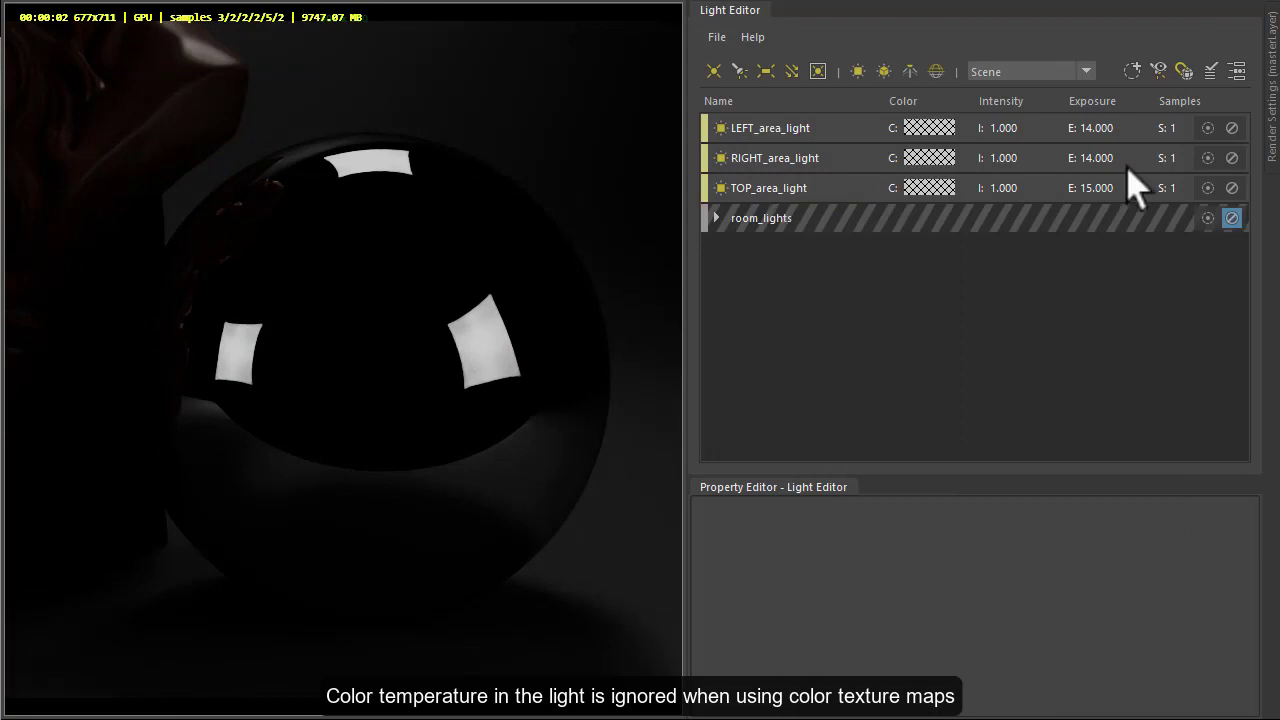
Step: Try an Exposure of 16 on all three area lights, vary it to inspect the HDR map's range, and set it to 18
{"action": "left_click_drag", "start_coordinate": [826, 136], "coordinate": [834, 194]}
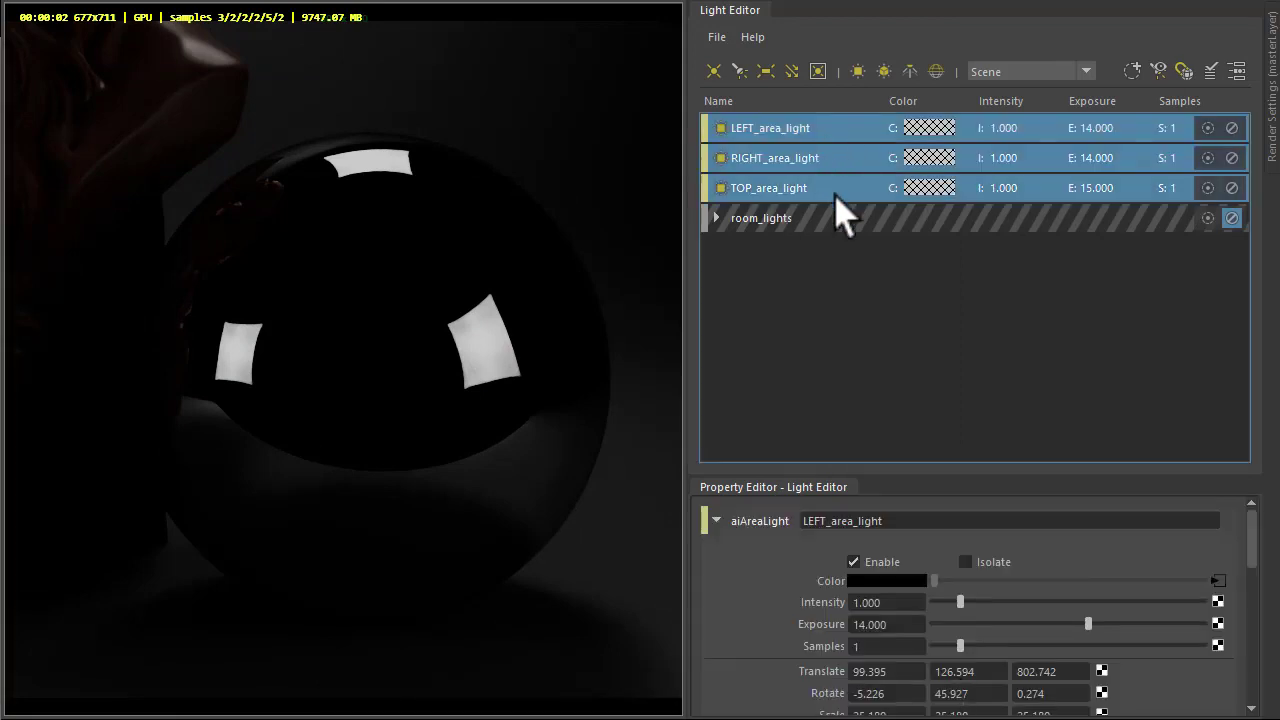
{"action": "left_click", "coordinate": [904, 626]}
{"action": "type", "text": "16"}
{"action": "key", "text": "Tab"}
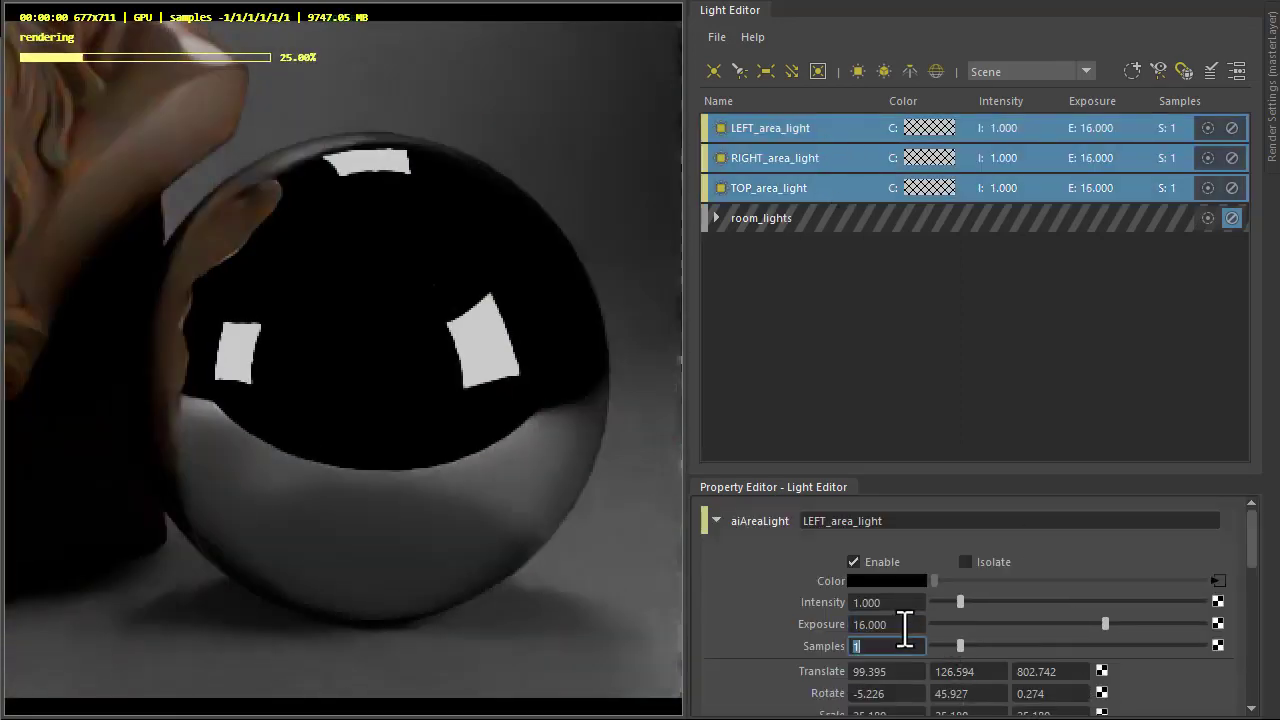
{"action": "key", "text": "shift+Tab"}
{"action": "type", "text": "18"}
{"action": "key", "text": "Tab"}
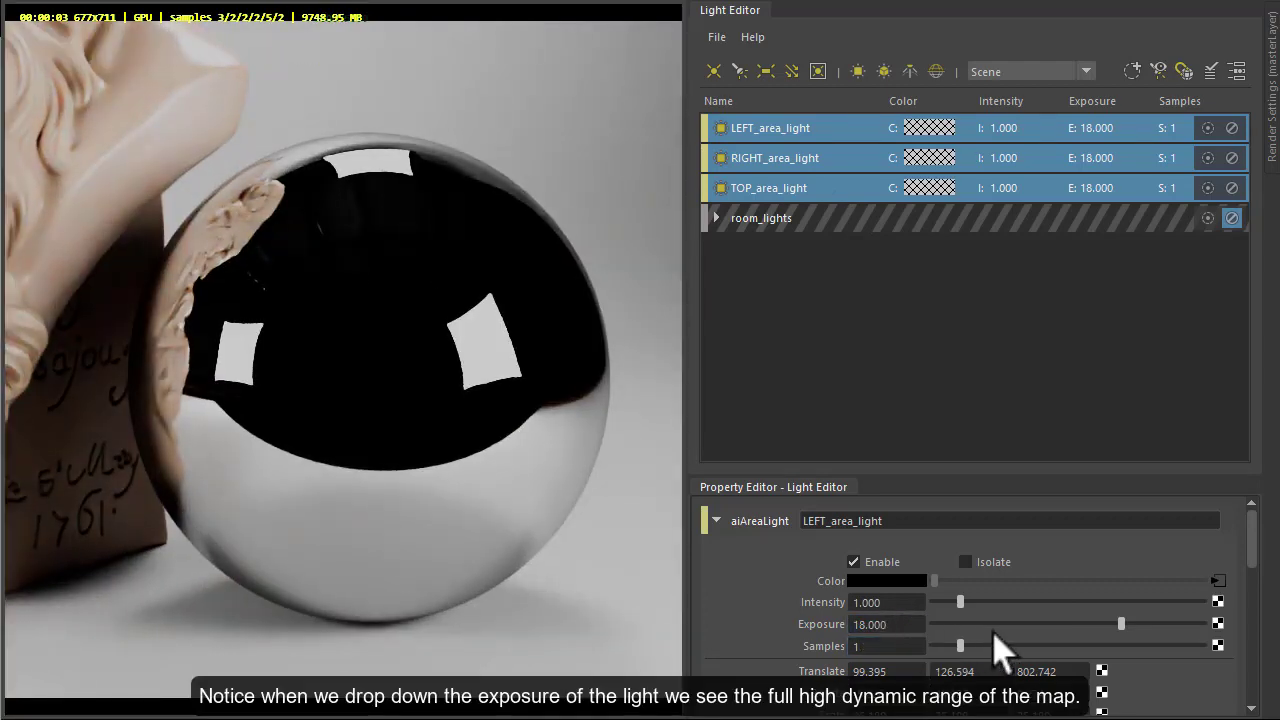
{"action": "left_click", "coordinate": [1053, 624]}
{"action": "left_click_drag", "start_coordinate": [1020, 635], "coordinate": [1100, 636]}
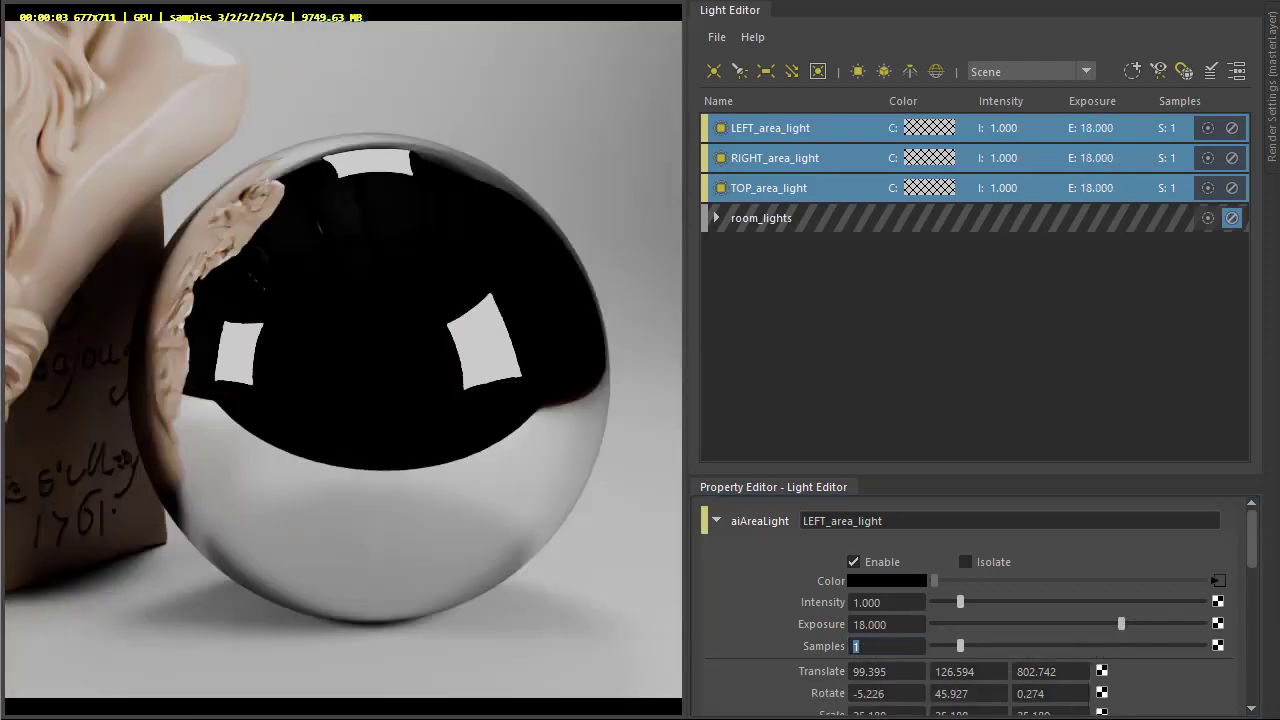
Step: Lower the Specular visibility of TOP_area_light to about 0.072
{"action": "key", "text": "ctrl+a"}
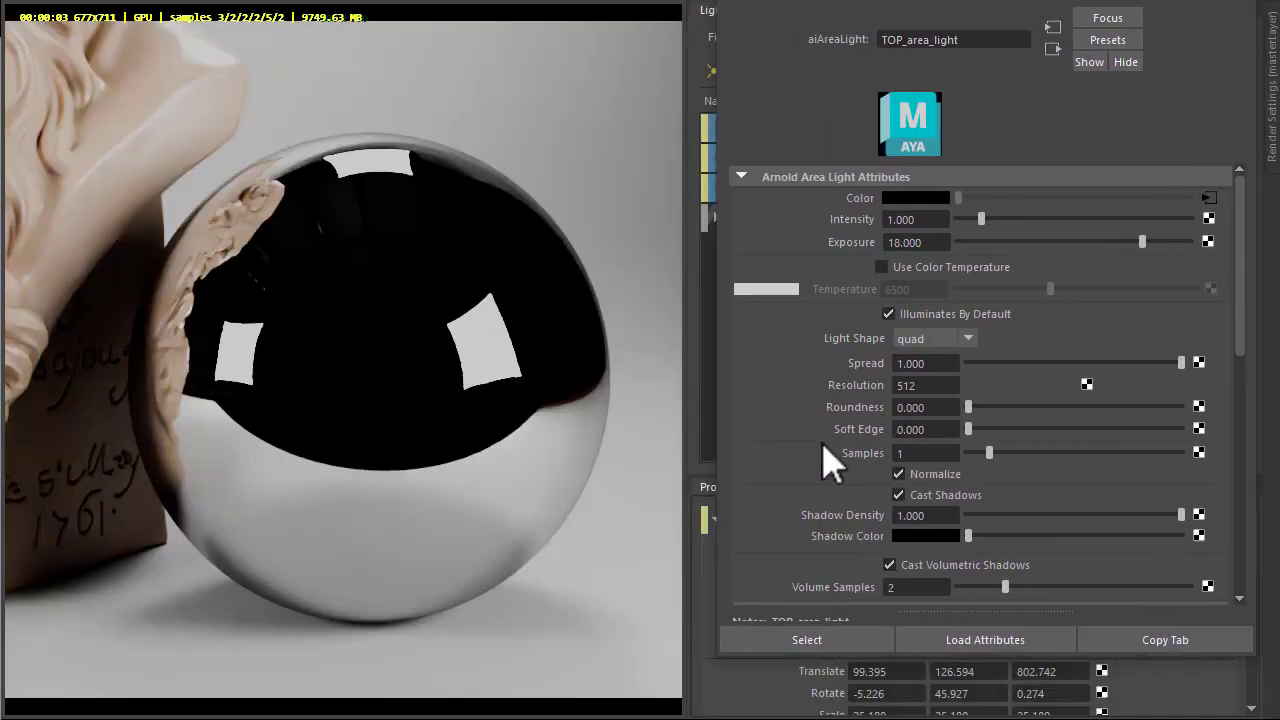
{"action": "scroll", "coordinate": [829, 457], "scroll_direction": "down", "scroll_amount": 5}
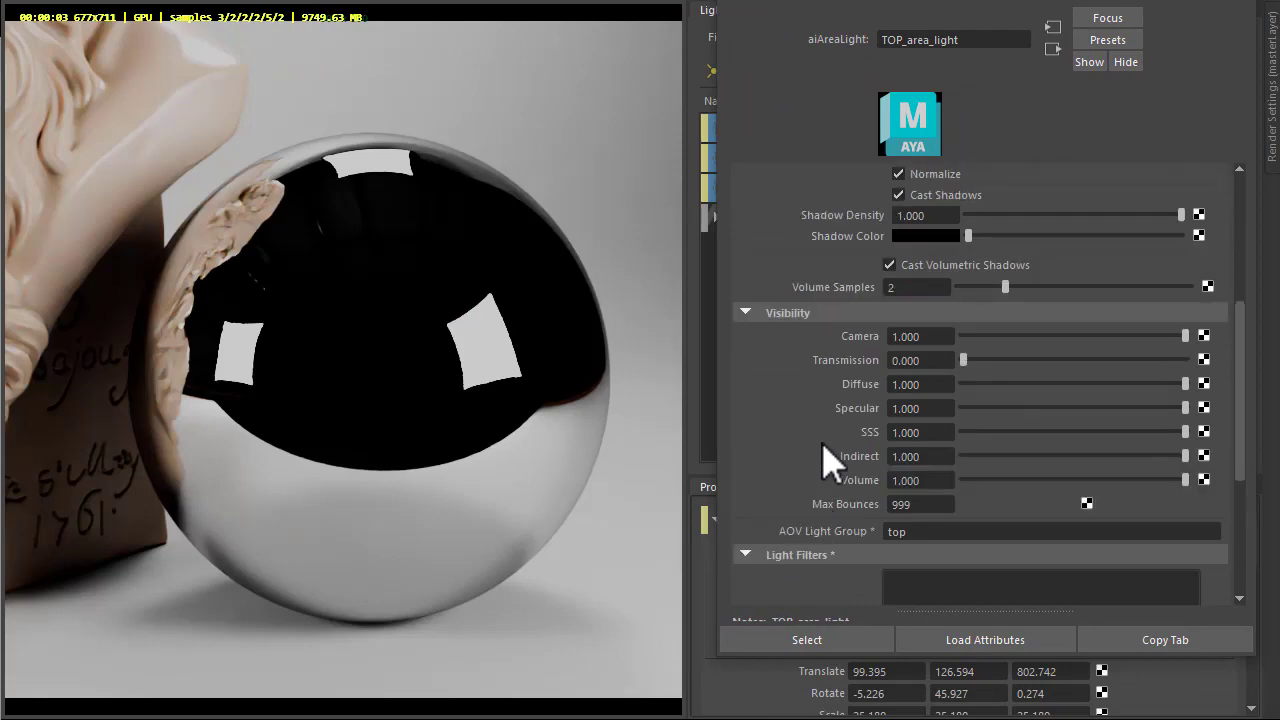
{"action": "left_click_drag", "start_coordinate": [1075, 418], "coordinate": [971, 420]}
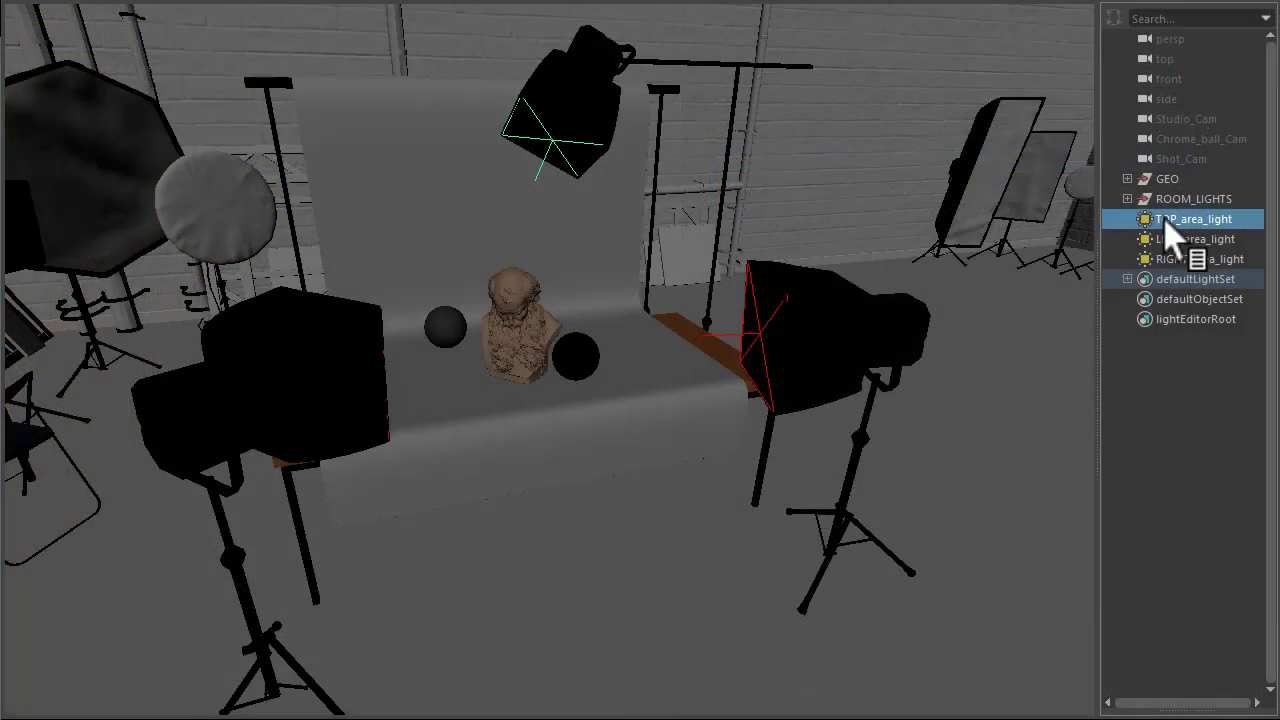
Step: Review the AOV Light Group names of the top and left area lights in their attributes
{"action": "key", "text": "ctrl+a"}
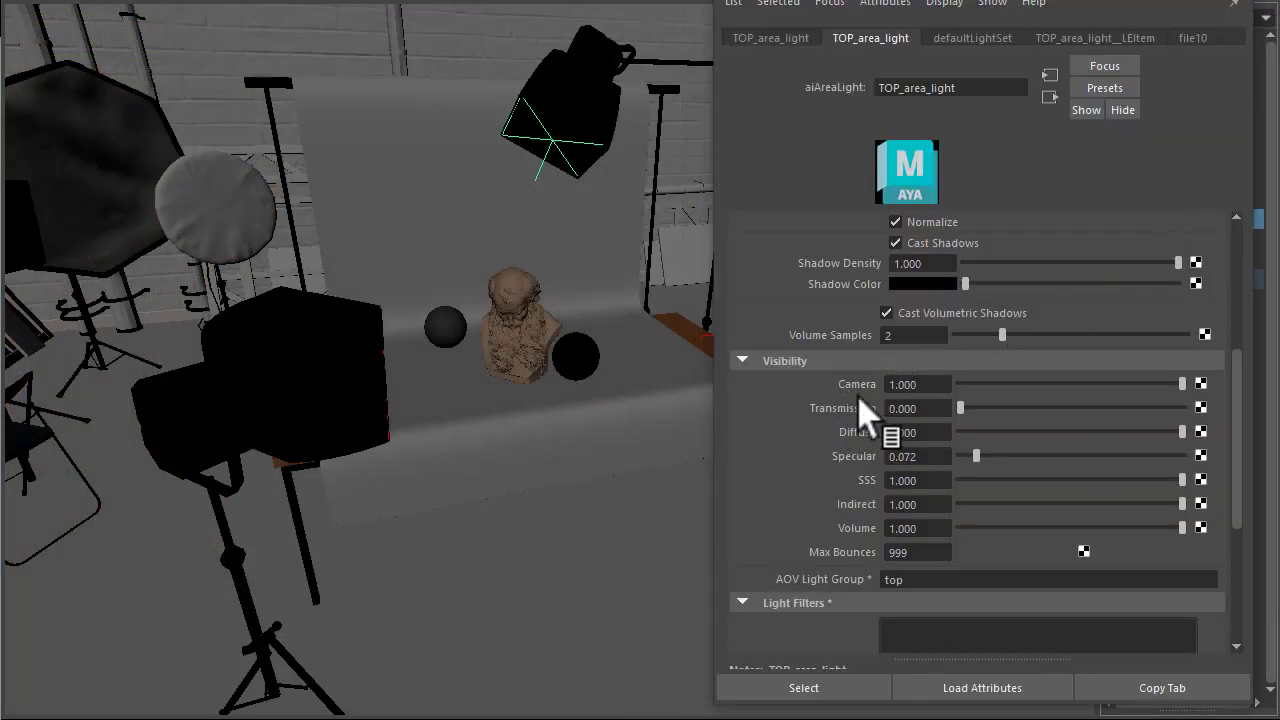
{"action": "scroll", "coordinate": [848, 435], "scroll_direction": "down", "scroll_amount": 3}
{"action": "scroll", "coordinate": [836, 452], "scroll_direction": "up", "scroll_amount": 1}
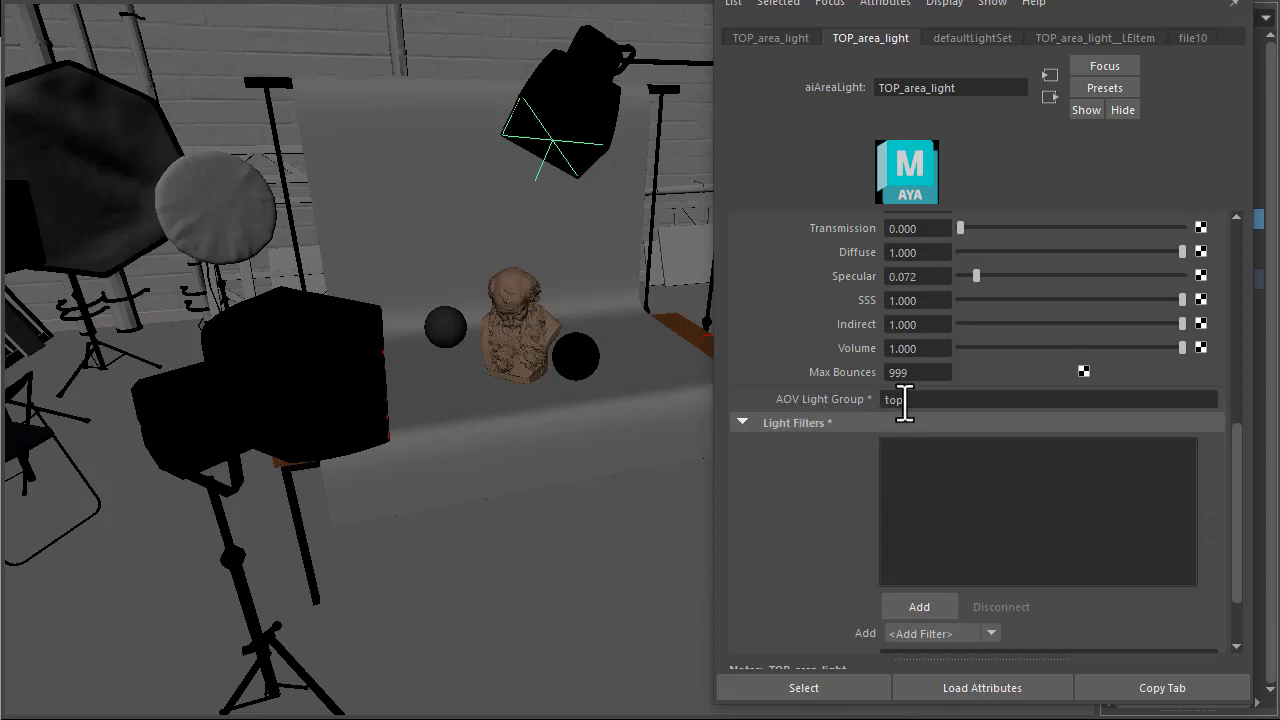
{"action": "left_click_drag", "start_coordinate": [915, 400], "coordinate": [848, 405]}
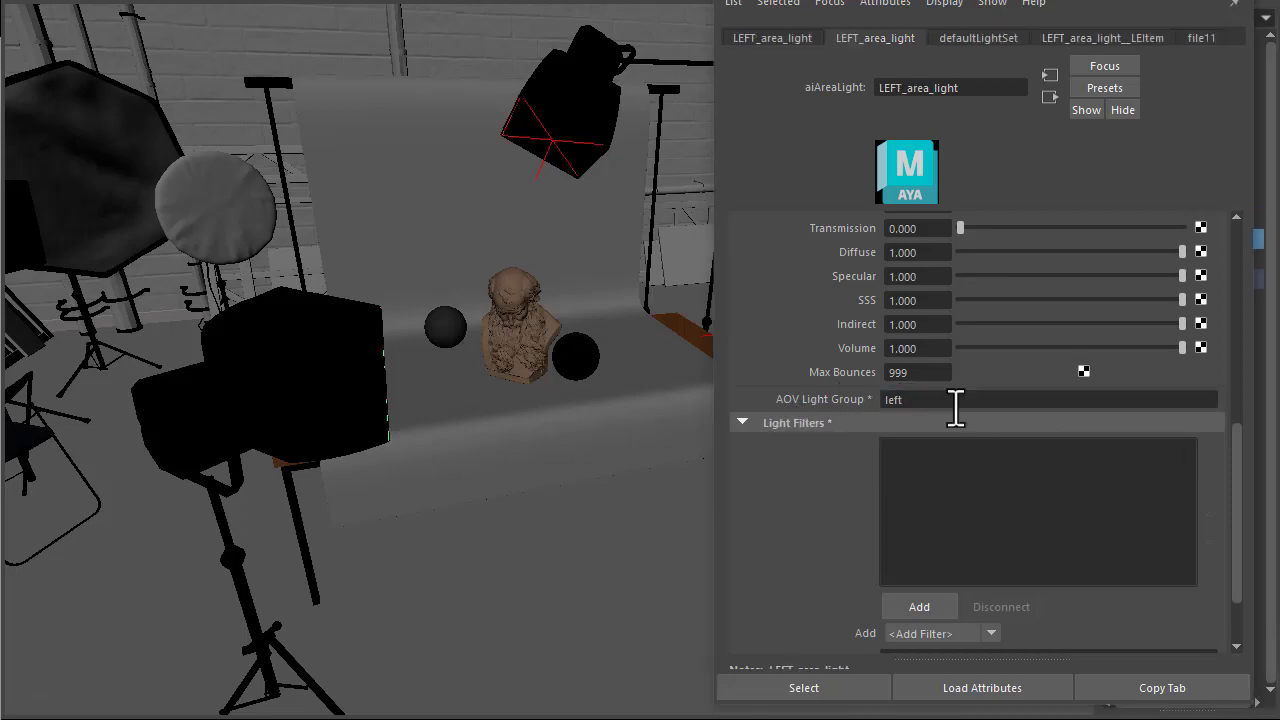
{"action": "left_click", "coordinate": [910, 399]}
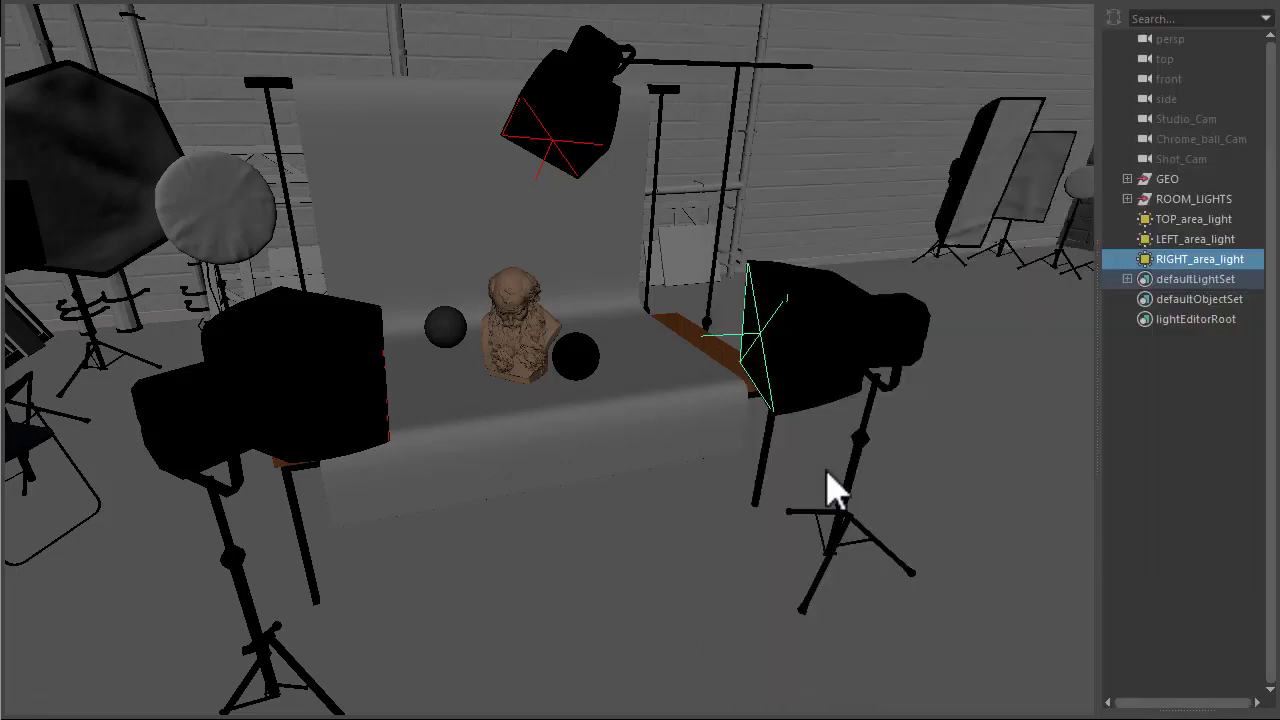
Step: Open the Arnold RenderView and maximise its window
{"action": "key", "text": "space"}
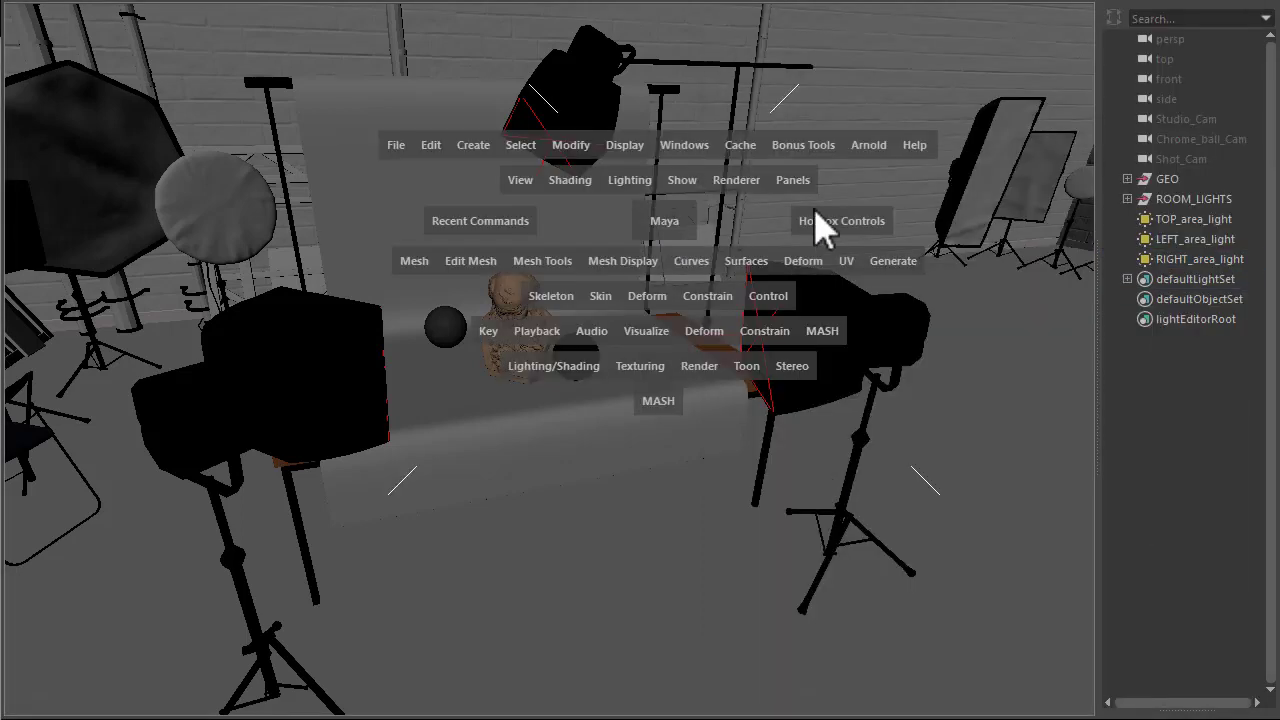
{"action": "left_click", "coordinate": [870, 150]}
{"action": "left_click", "coordinate": [886, 203]}
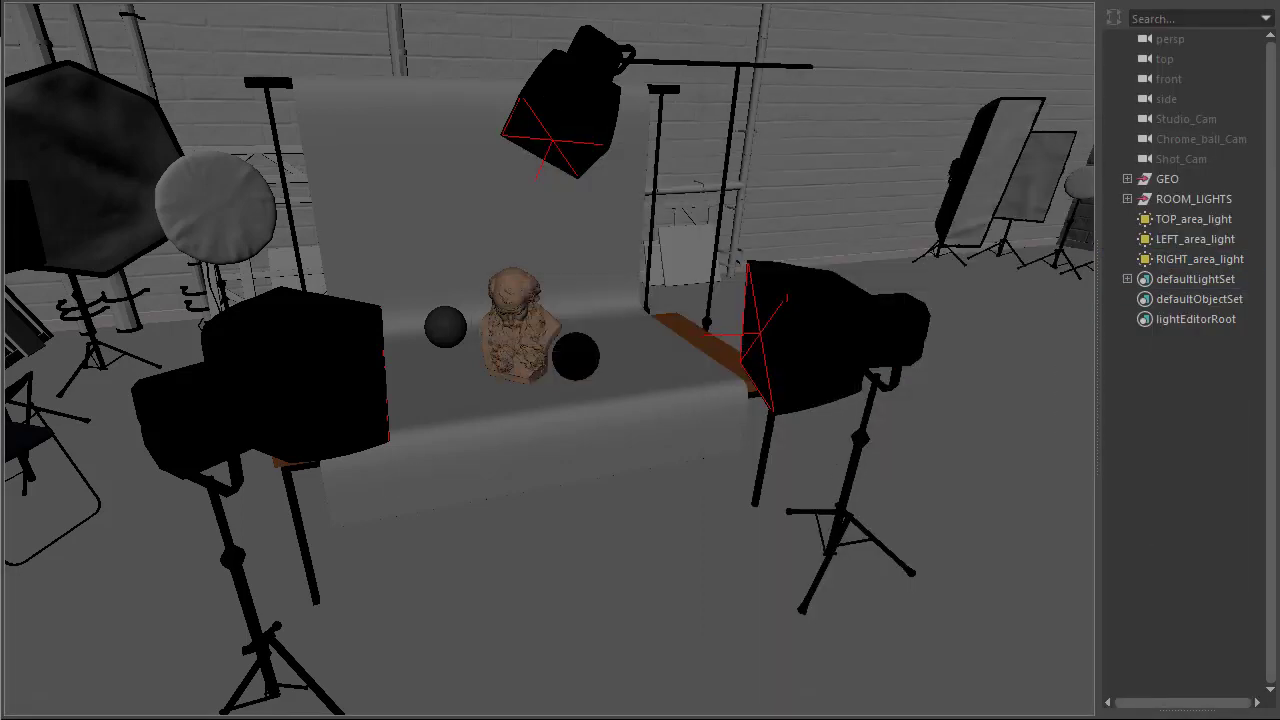
{"action": "left_click_drag", "start_coordinate": [1050, 47], "coordinate": [162, 17]}
{"action": "key", "text": "alt+space"}
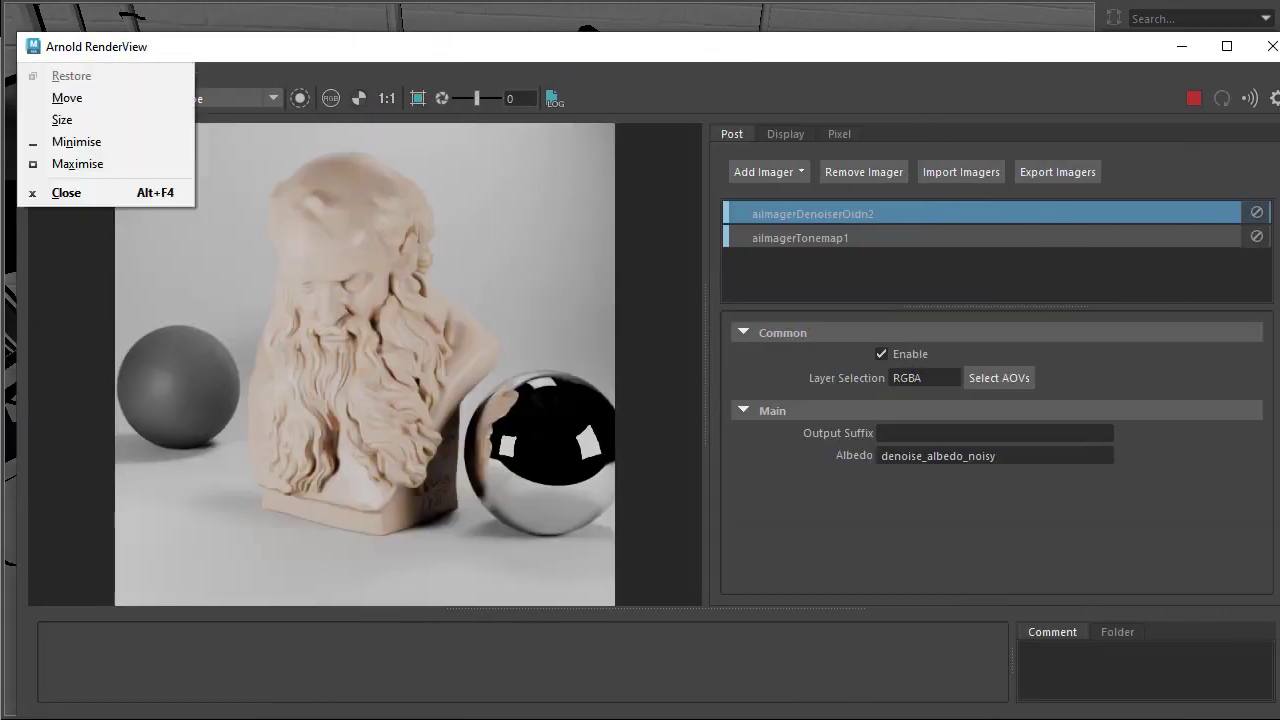
{"action": "key", "text": "x"}
Step: Add a Light Mixer imager to the render and widen the imager settings area to show its light group controls
{"action": "left_click", "coordinate": [730, 138]}
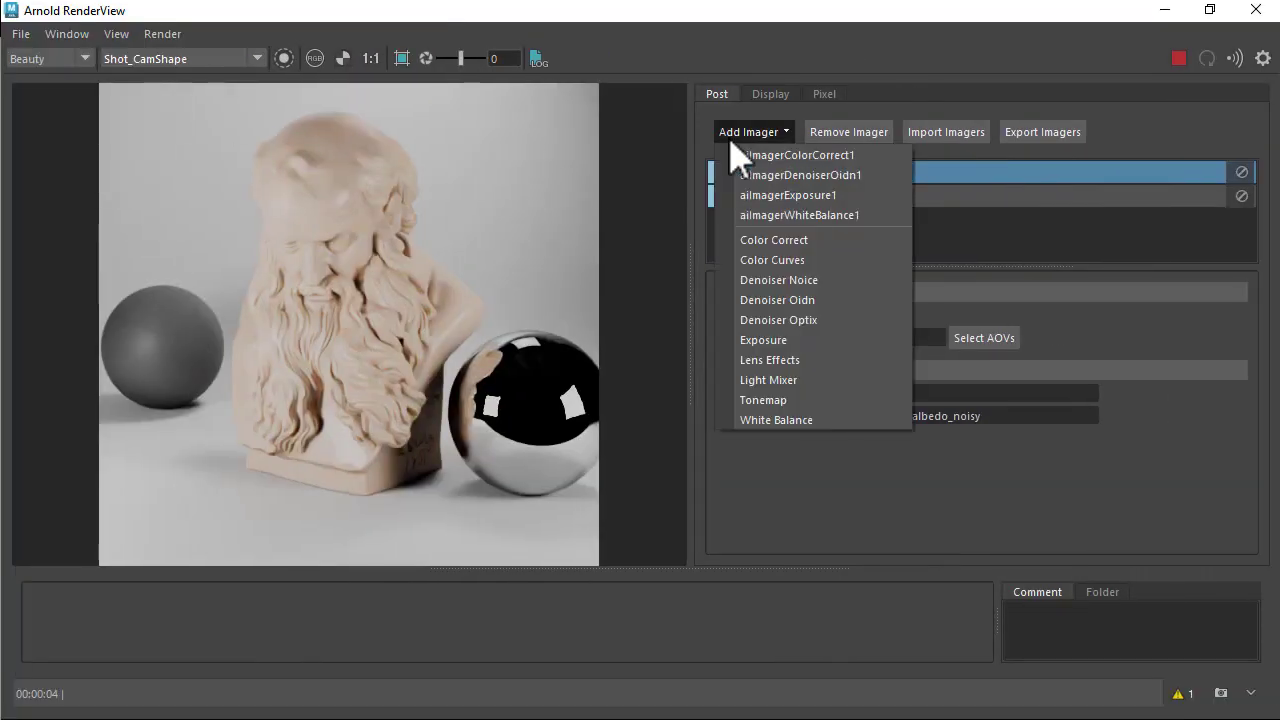
{"action": "left_click", "coordinate": [772, 381]}
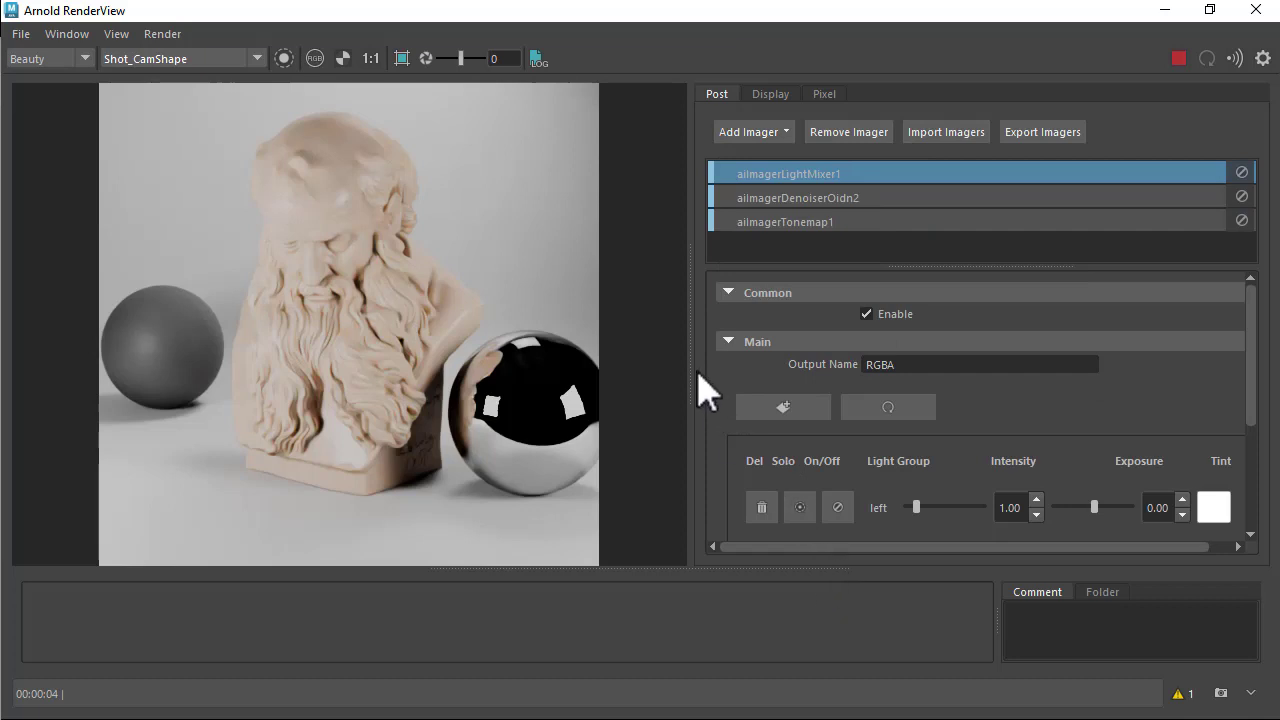
{"action": "left_click_drag", "start_coordinate": [695, 385], "coordinate": [549, 380]}
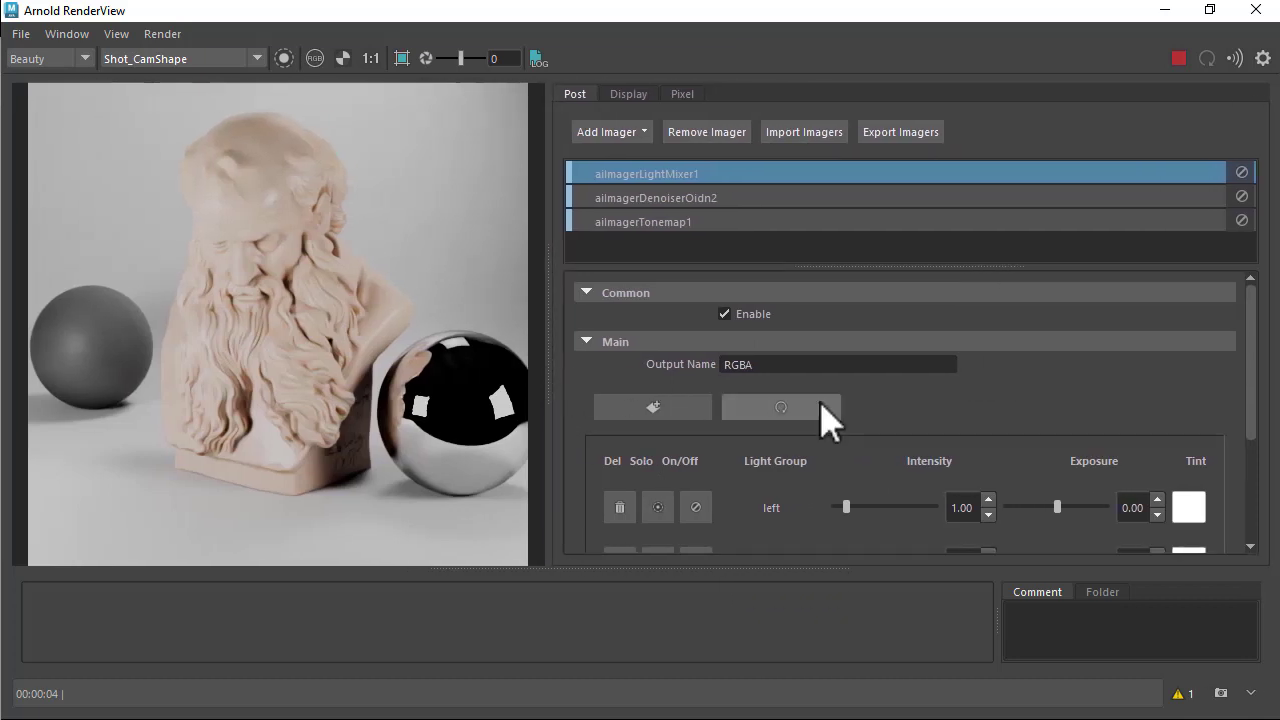
{"action": "left_click_drag", "start_coordinate": [1258, 350], "coordinate": [1258, 408]}
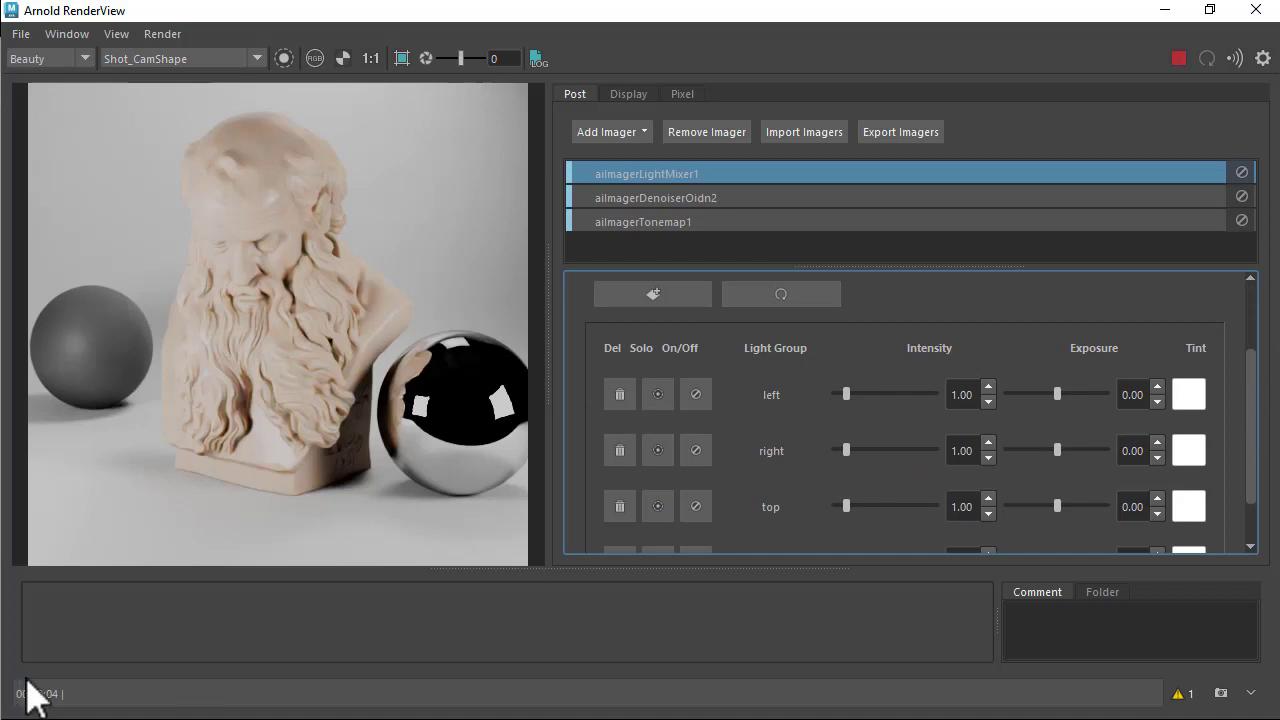
Step: Store a snapshot of the render, lower the left light group's exposure to -2, and store a second snapshot
{"action": "left_click", "coordinate": [1220, 693]}
{"action": "left_click_drag", "start_coordinate": [1250, 385], "coordinate": [1248, 410]}
{"action": "left_click", "coordinate": [1157, 360]}
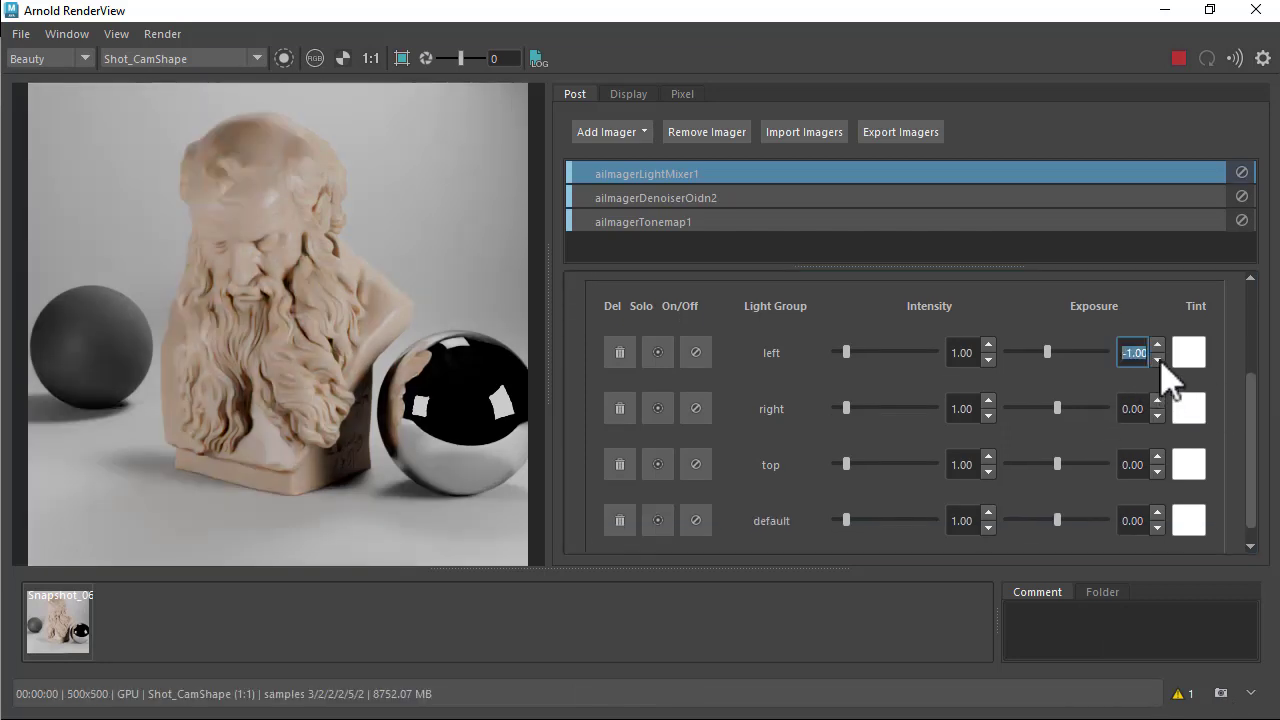
{"action": "left_click", "coordinate": [1157, 360]}
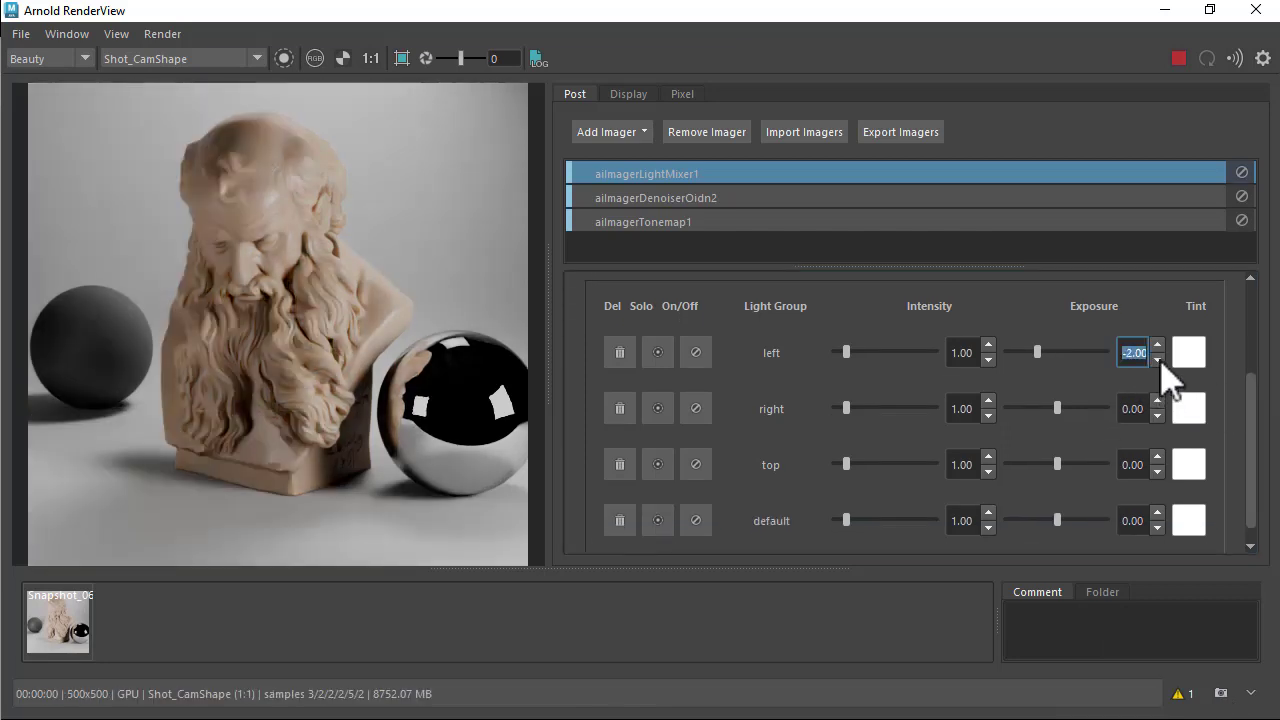
{"action": "left_click", "coordinate": [1221, 694]}
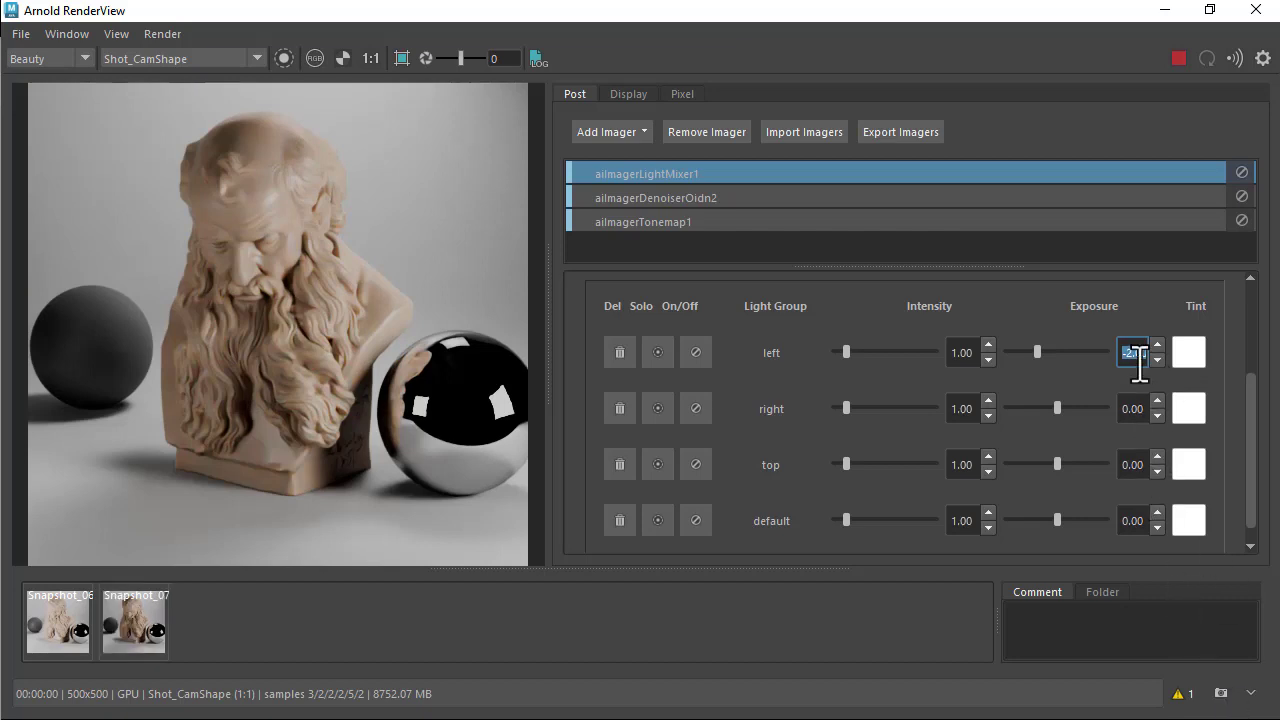
Step: Set the light mixer exposures to 0 for the left group, -2 for the right, and -3 for the top
{"action": "type", "text": "0"}
{"action": "key", "text": "Tab"}
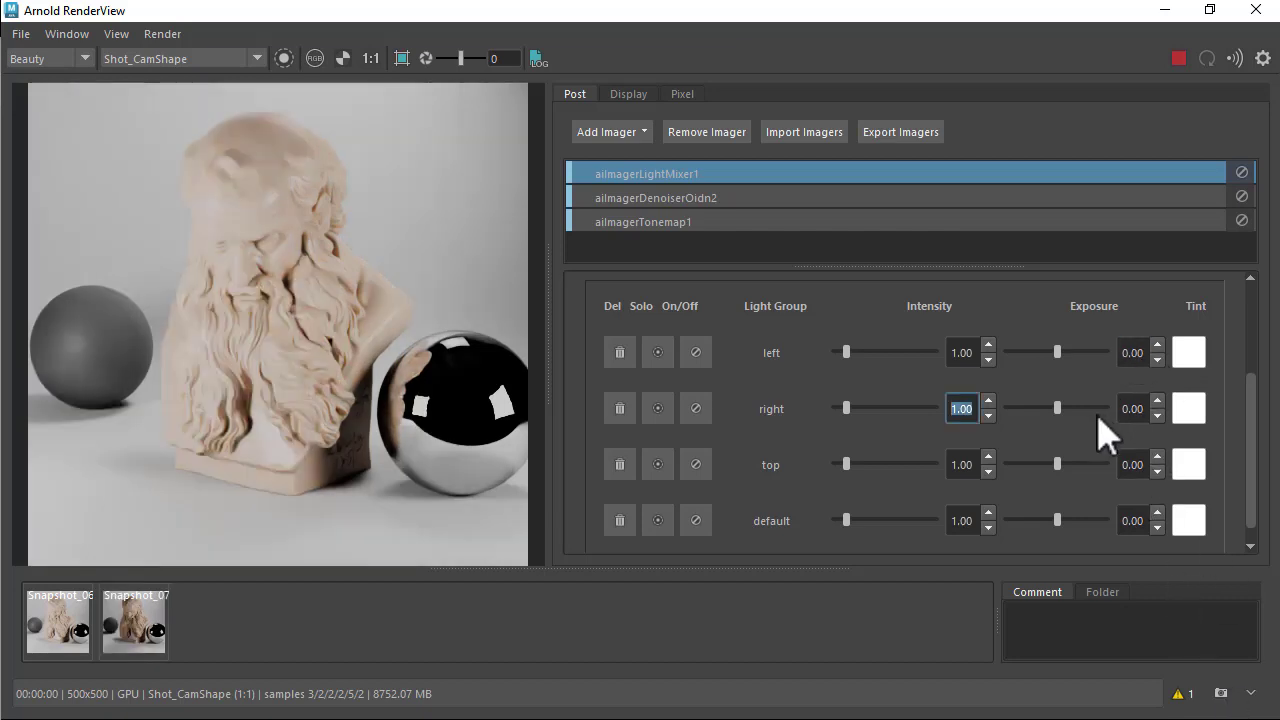
{"action": "left_click", "coordinate": [1157, 415]}
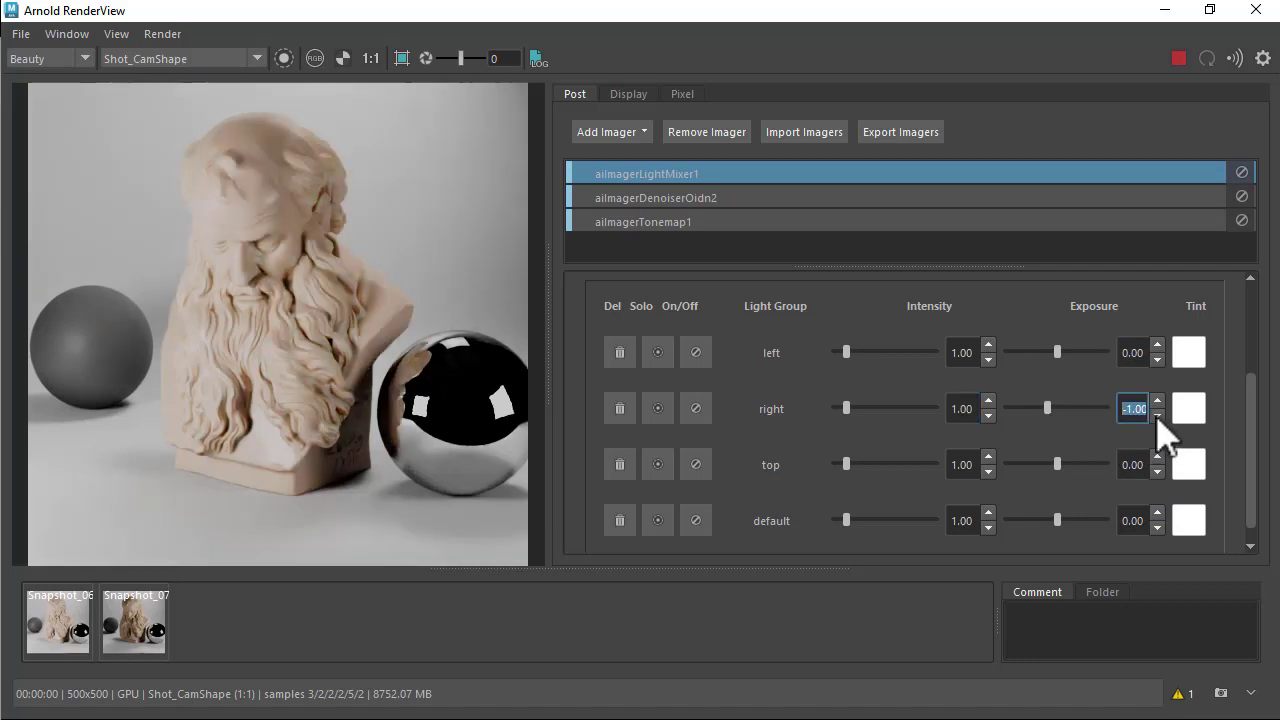
{"action": "left_click", "coordinate": [1157, 415]}
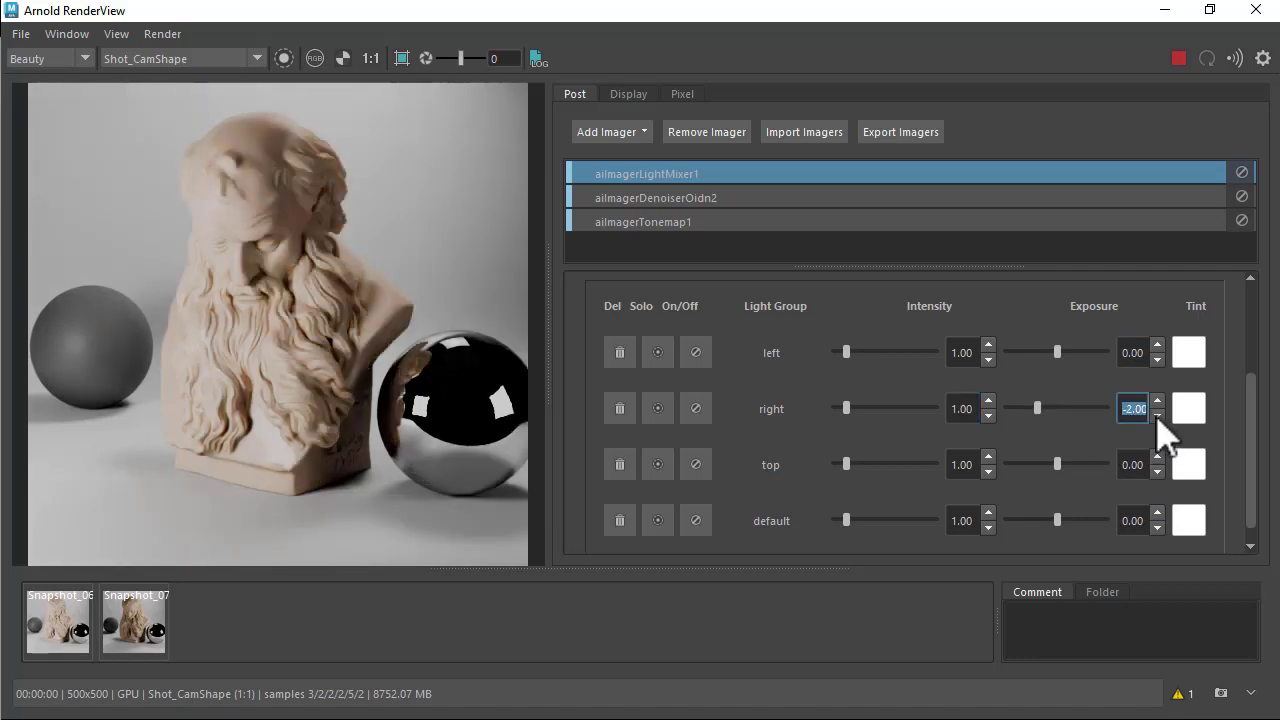
{"action": "left_click", "coordinate": [1157, 471]}
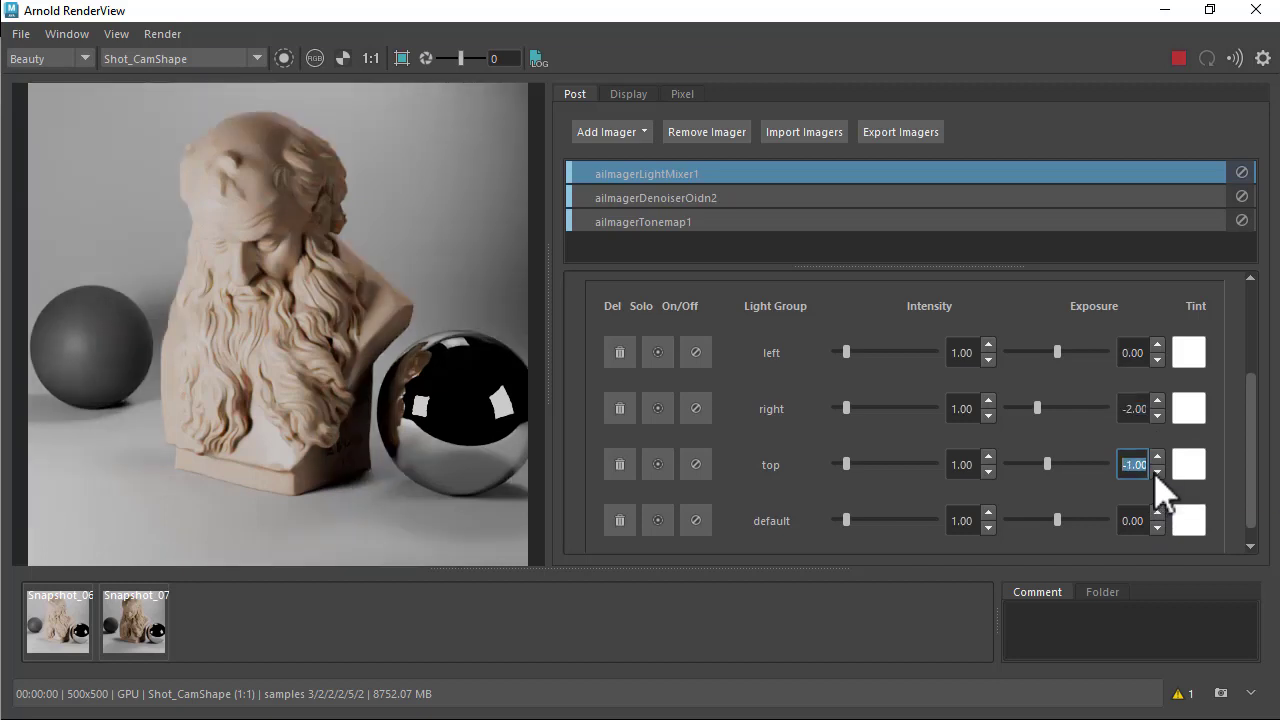
{"action": "left_click", "coordinate": [1157, 471]}
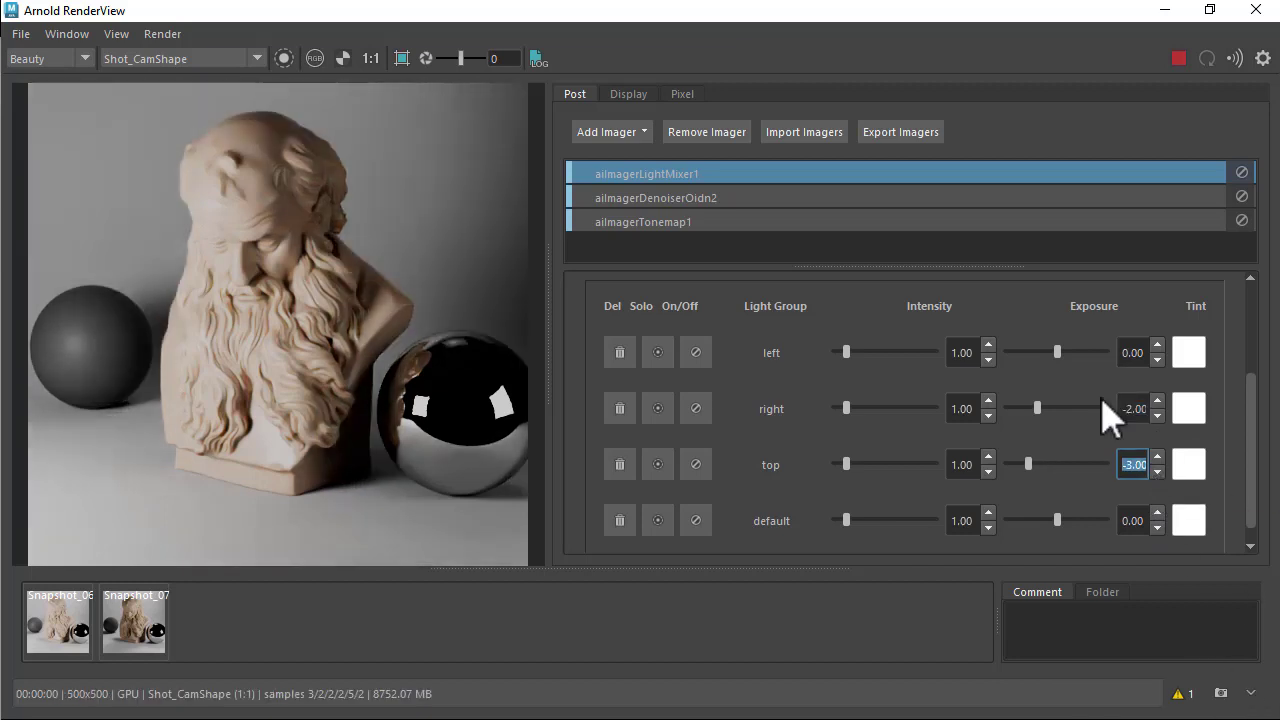
Step: Tint the left light group red, the right light group green, and the top light group blue
{"action": "left_click", "coordinate": [1188, 350]}
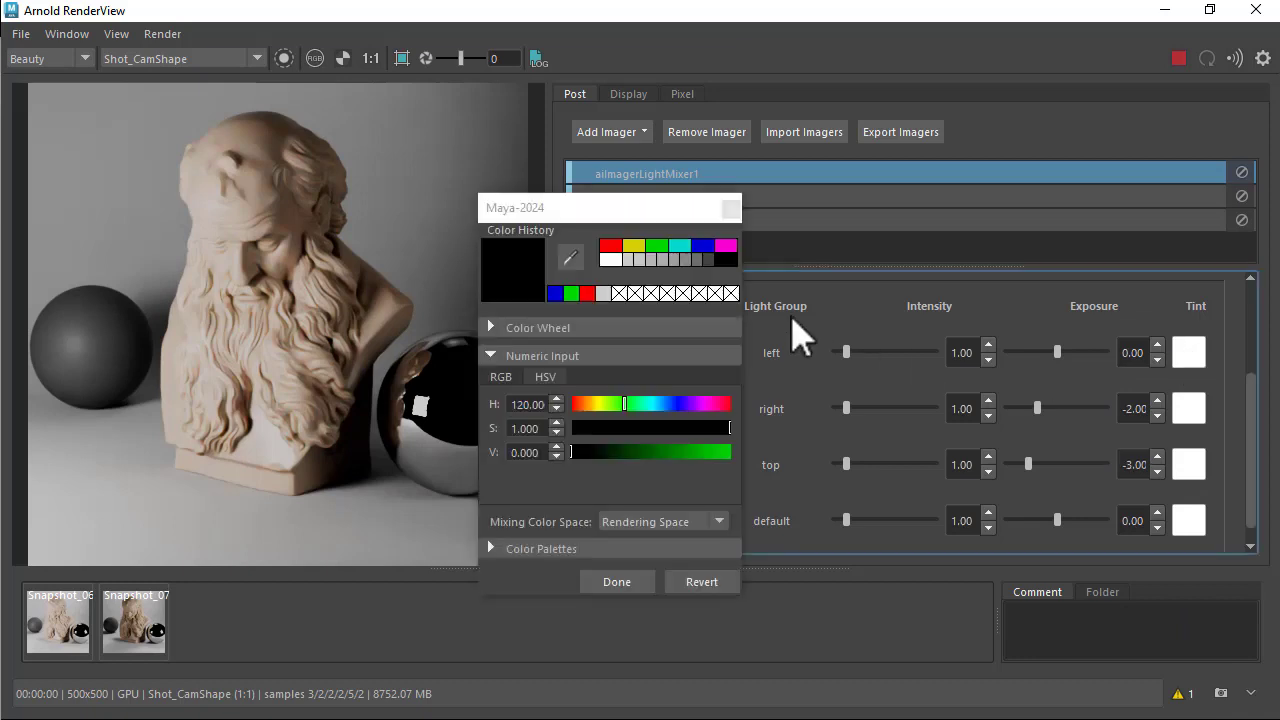
{"action": "left_click", "coordinate": [610, 246]}
{"action": "left_click", "coordinate": [618, 584]}
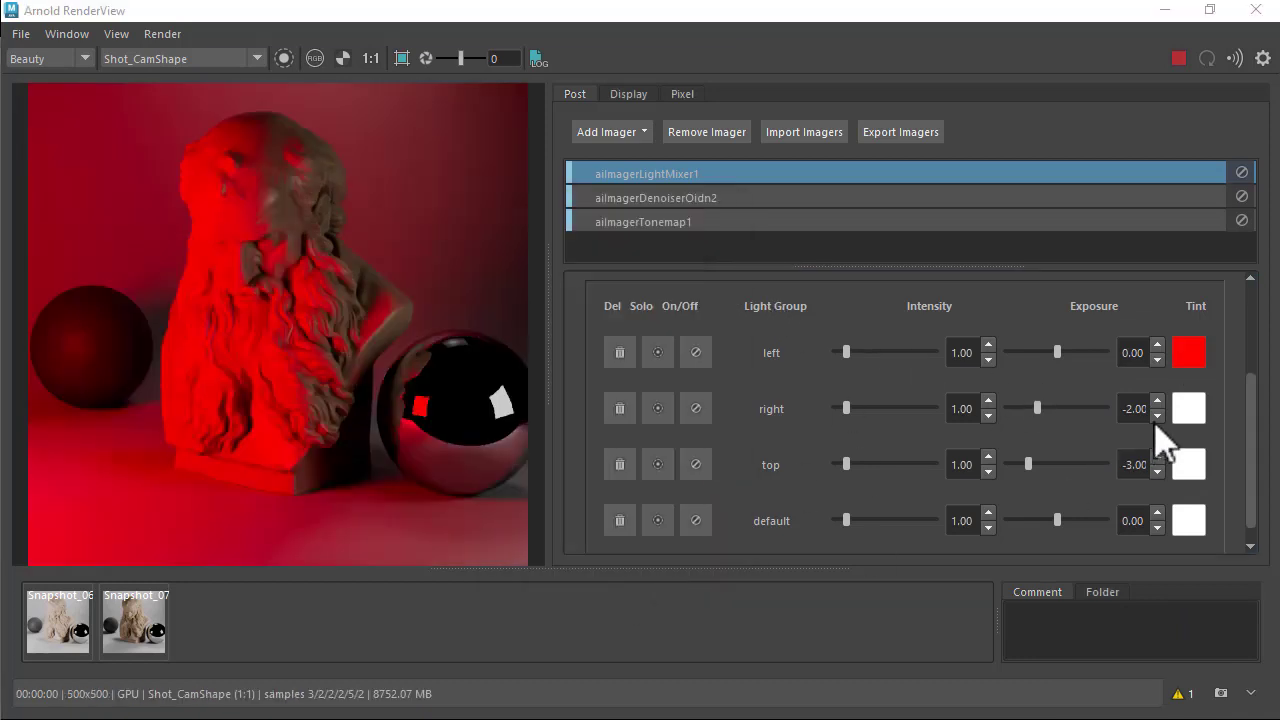
{"action": "left_click", "coordinate": [1185, 409]}
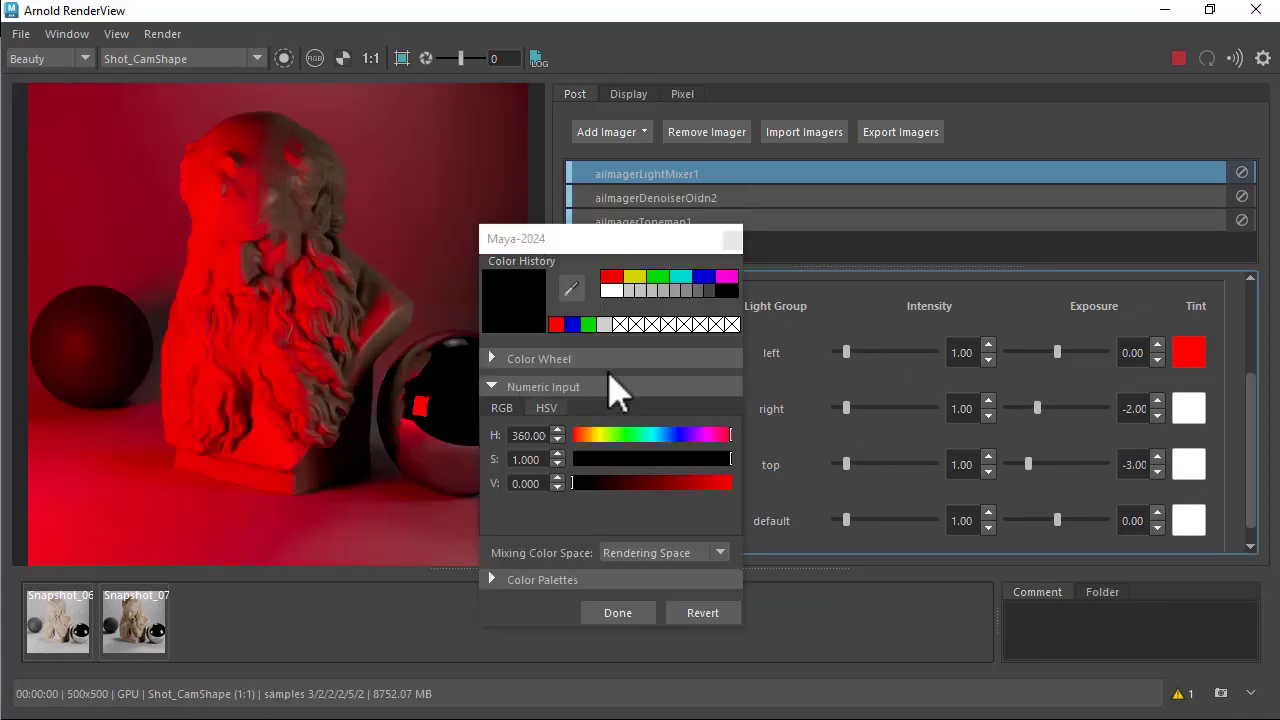
{"action": "left_click", "coordinate": [657, 276]}
{"action": "left_click", "coordinate": [618, 612]}
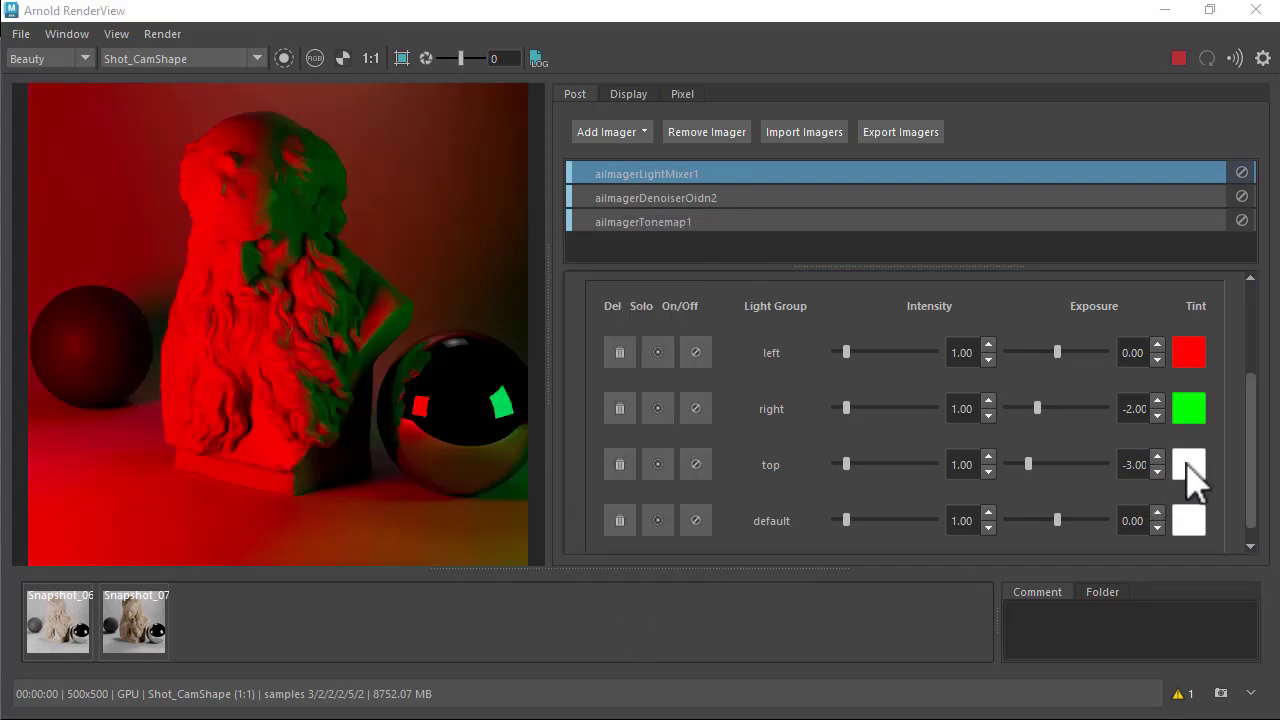
{"action": "left_click", "coordinate": [1190, 468]}
{"action": "left_click", "coordinate": [712, 312]}
{"action": "left_click", "coordinate": [614, 648]}
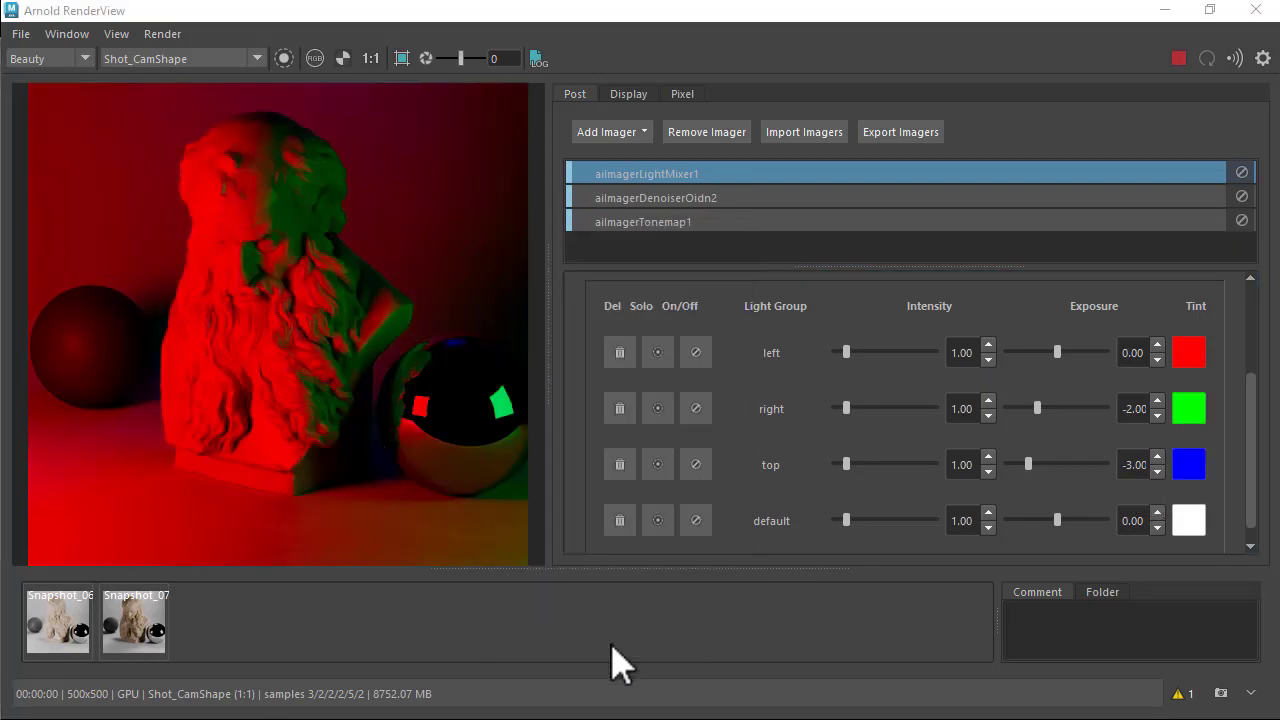
Step: Reset the top light group's exposure to 0, store a snapshot, and reset the right group's exposure to 0
{"action": "double_click", "coordinate": [1133, 465]}
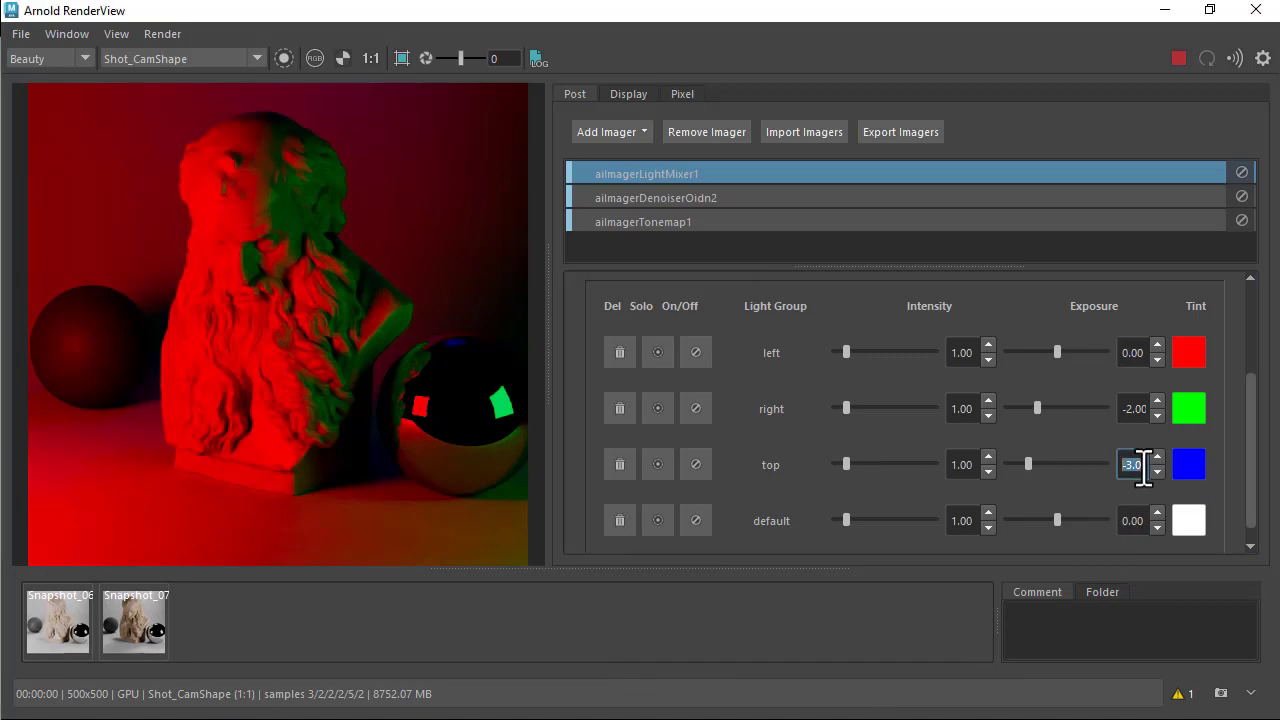
{"action": "type", "text": "0"}
{"action": "key", "text": "Tab"}
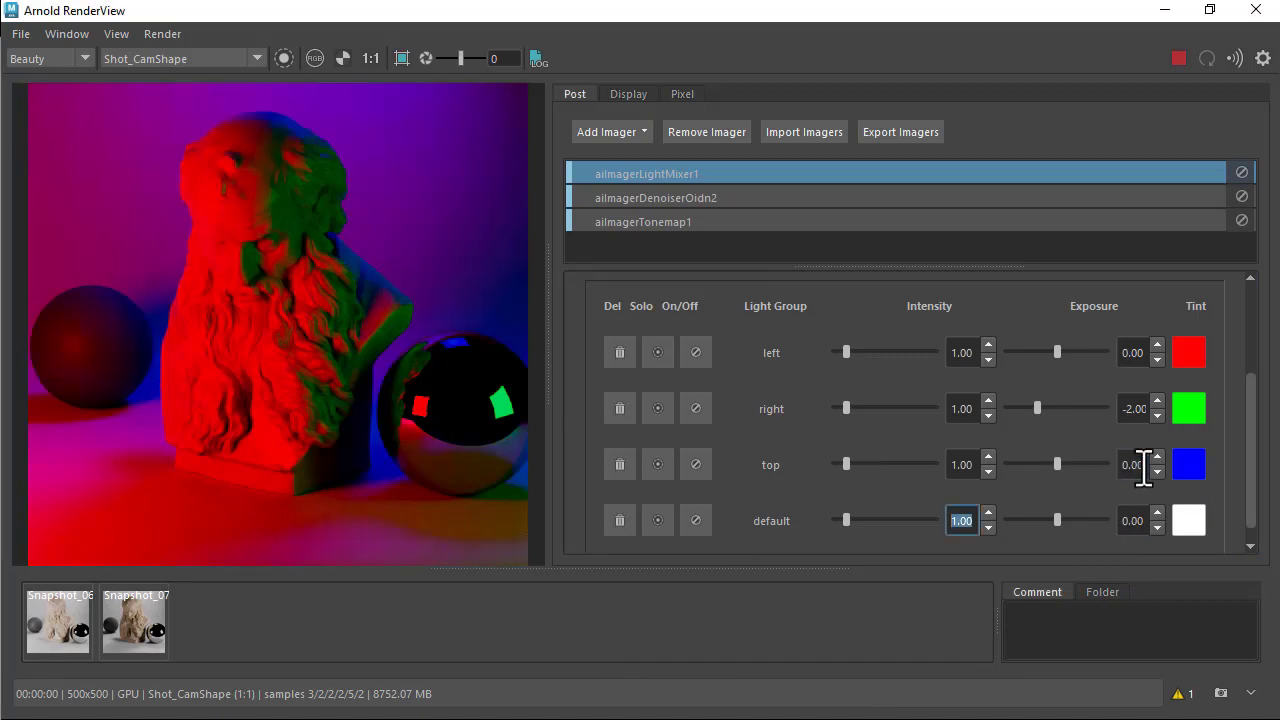
{"action": "left_click", "coordinate": [1220, 694]}
{"action": "left_click", "coordinate": [1136, 410]}
{"action": "type", "text": "0"}
{"action": "key", "text": "Tab"}
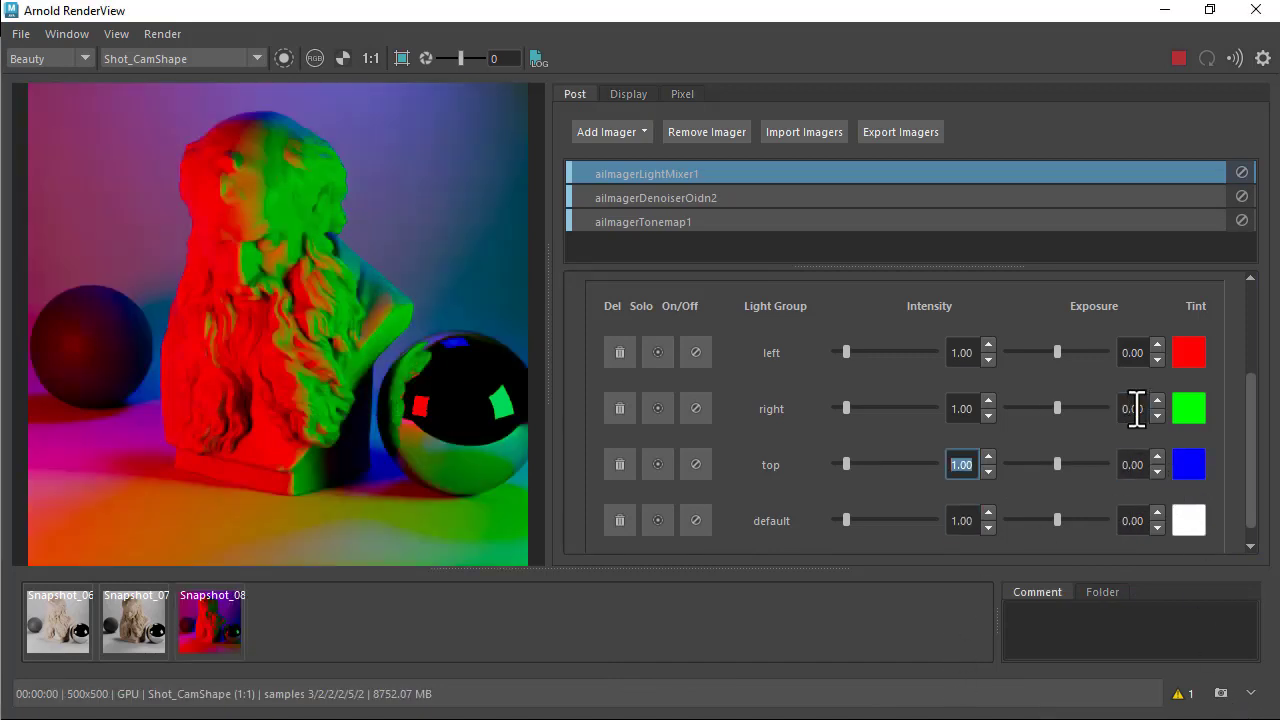
Step: Compare the three stored snapshots with each other and return to the live render
{"action": "left_click", "coordinate": [208, 632]}
{"action": "left_click", "coordinate": [143, 629]}
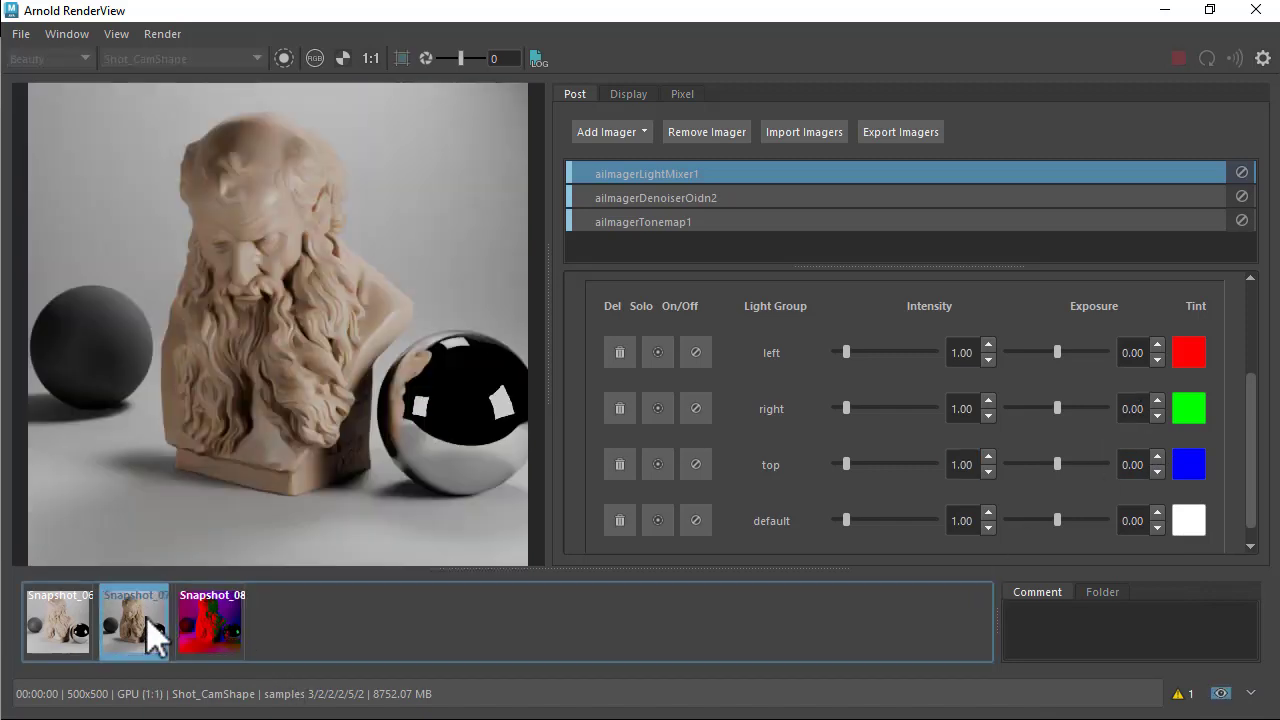
{"action": "left_click", "coordinate": [72, 634]}
{"action": "left_click", "coordinate": [141, 633]}
{"action": "left_click", "coordinate": [197, 646]}
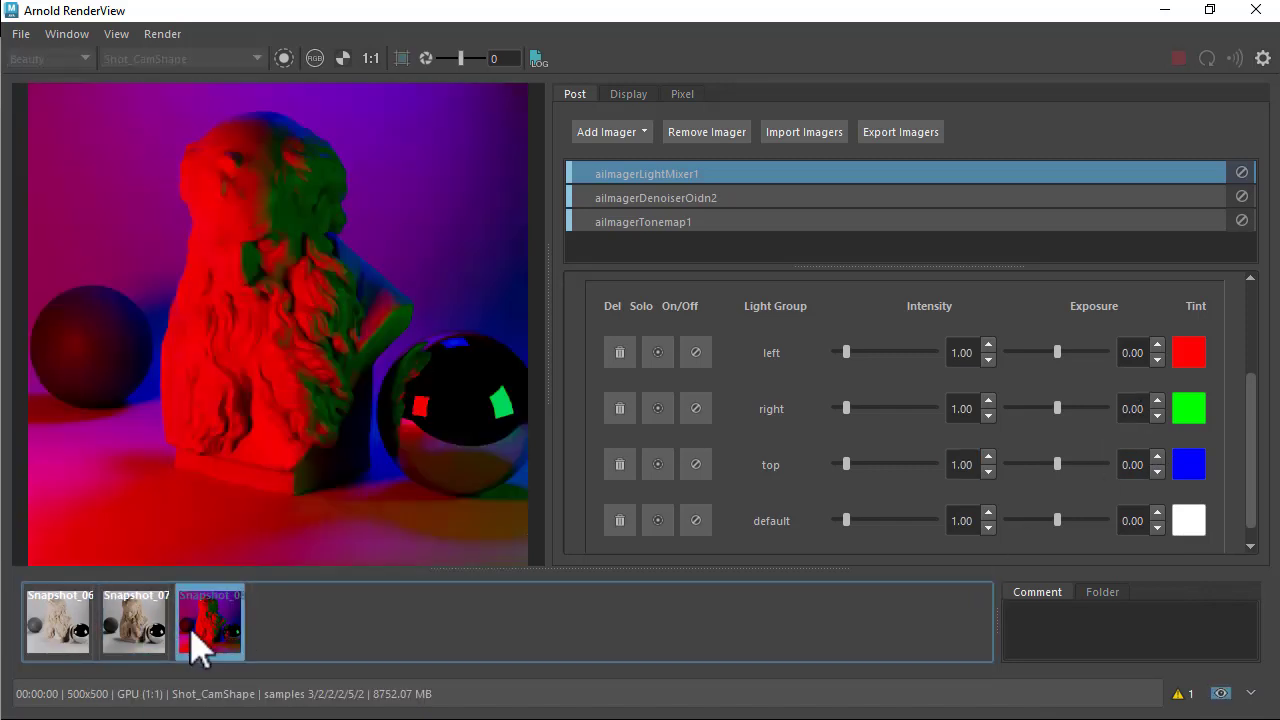
{"action": "left_click", "coordinate": [198, 647]}
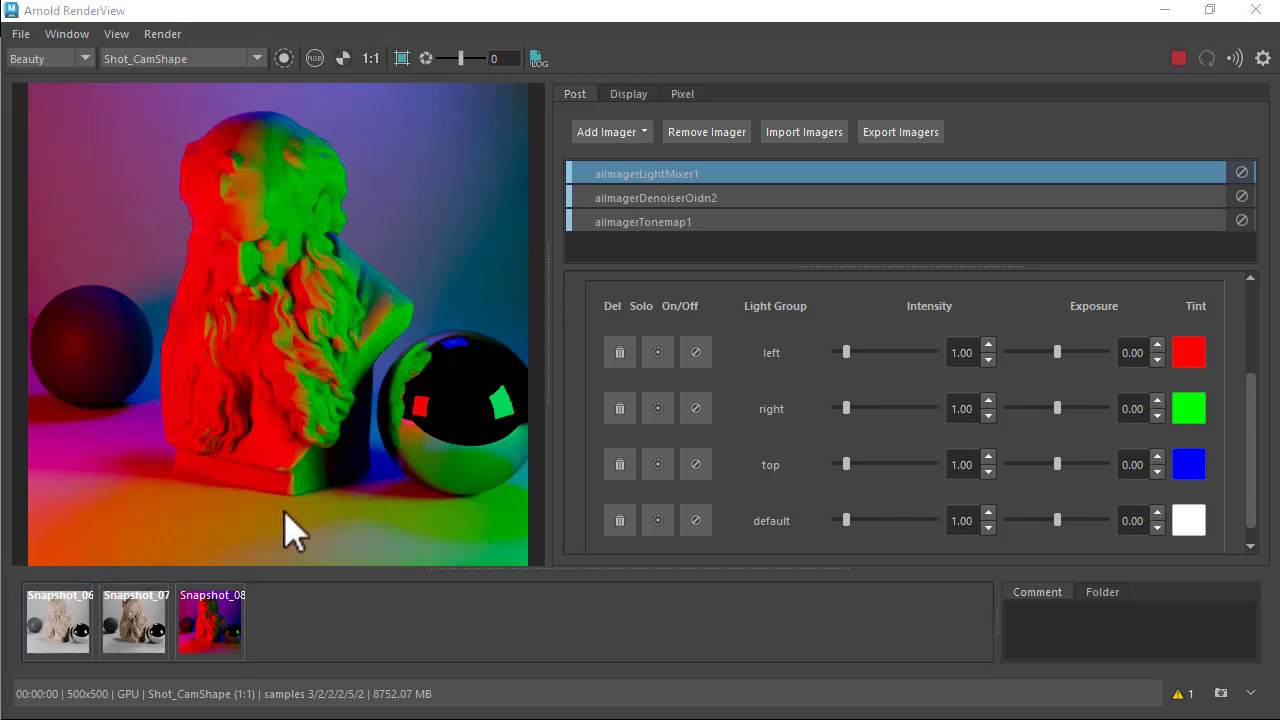
Step: Solo the left light group, add the right group to the solo, and switch to soloing only the right and top groups
{"action": "left_click", "coordinate": [657, 354]}
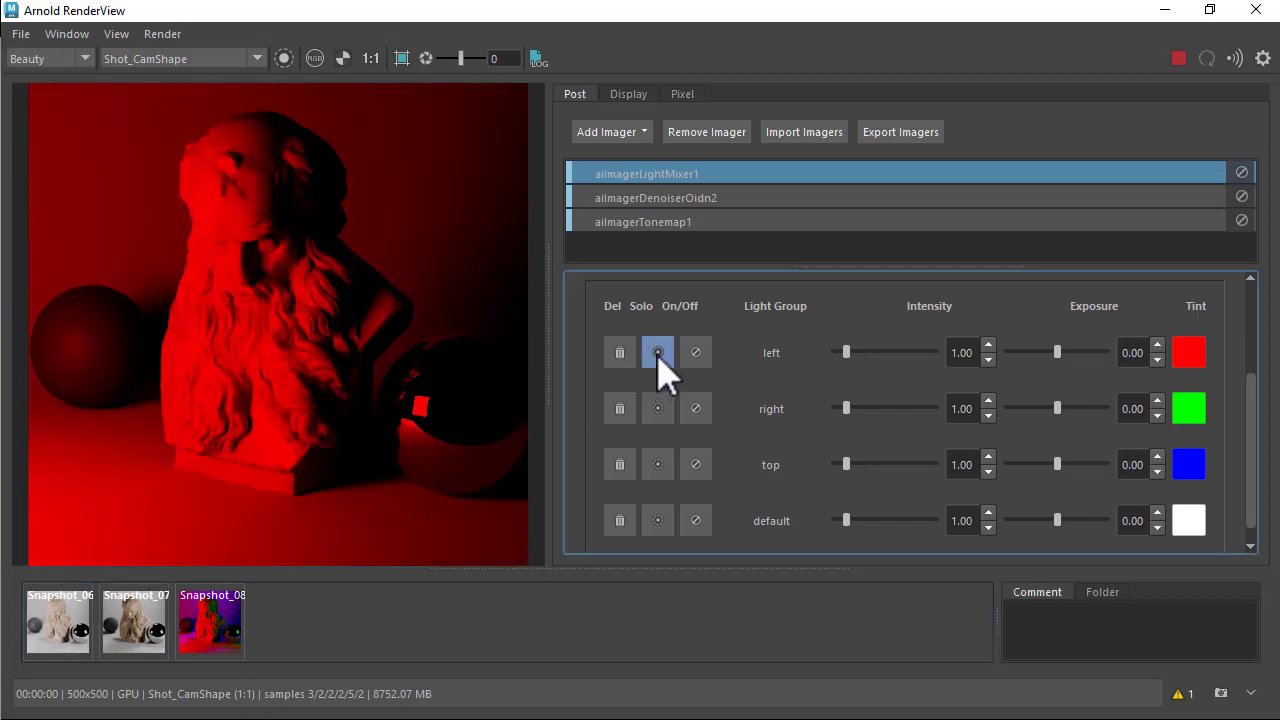
{"action": "left_click", "coordinate": [667, 415]}
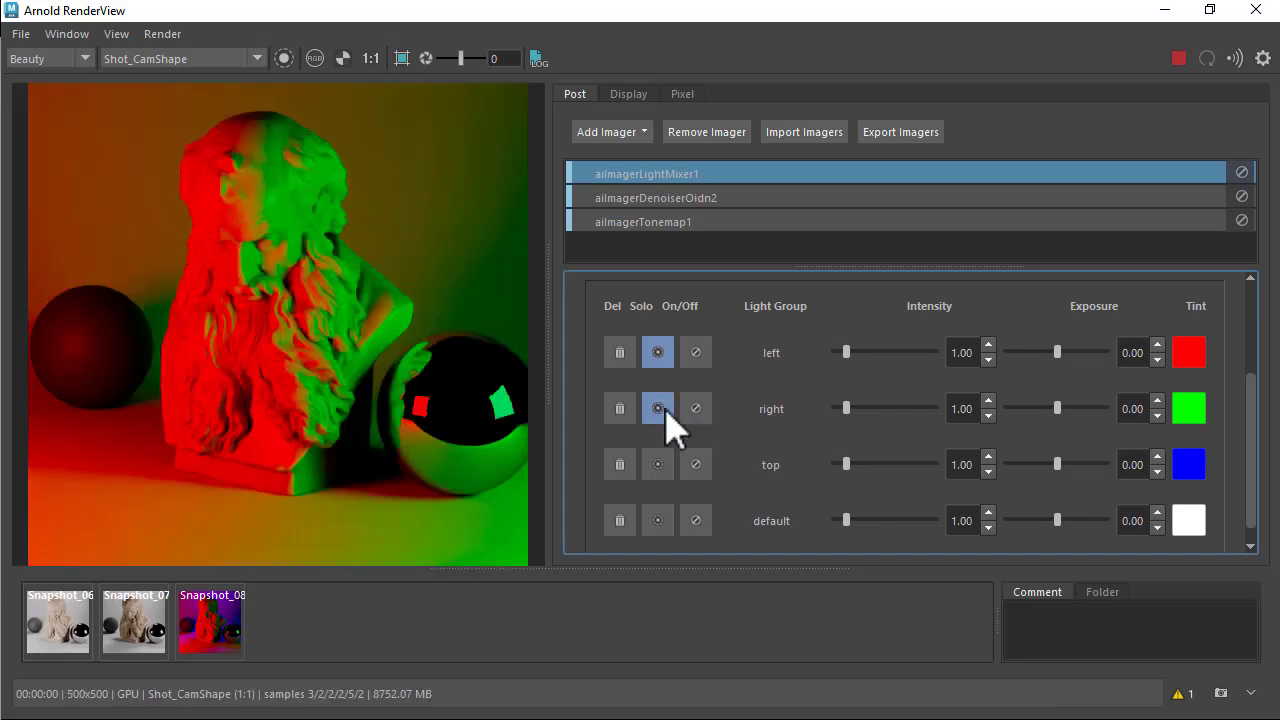
{"action": "left_click", "coordinate": [665, 360]}
{"action": "left_click", "coordinate": [659, 357]}
{"action": "left_click", "coordinate": [659, 357]}
{"action": "left_click", "coordinate": [662, 468]}
{"action": "left_click", "coordinate": [660, 464]}
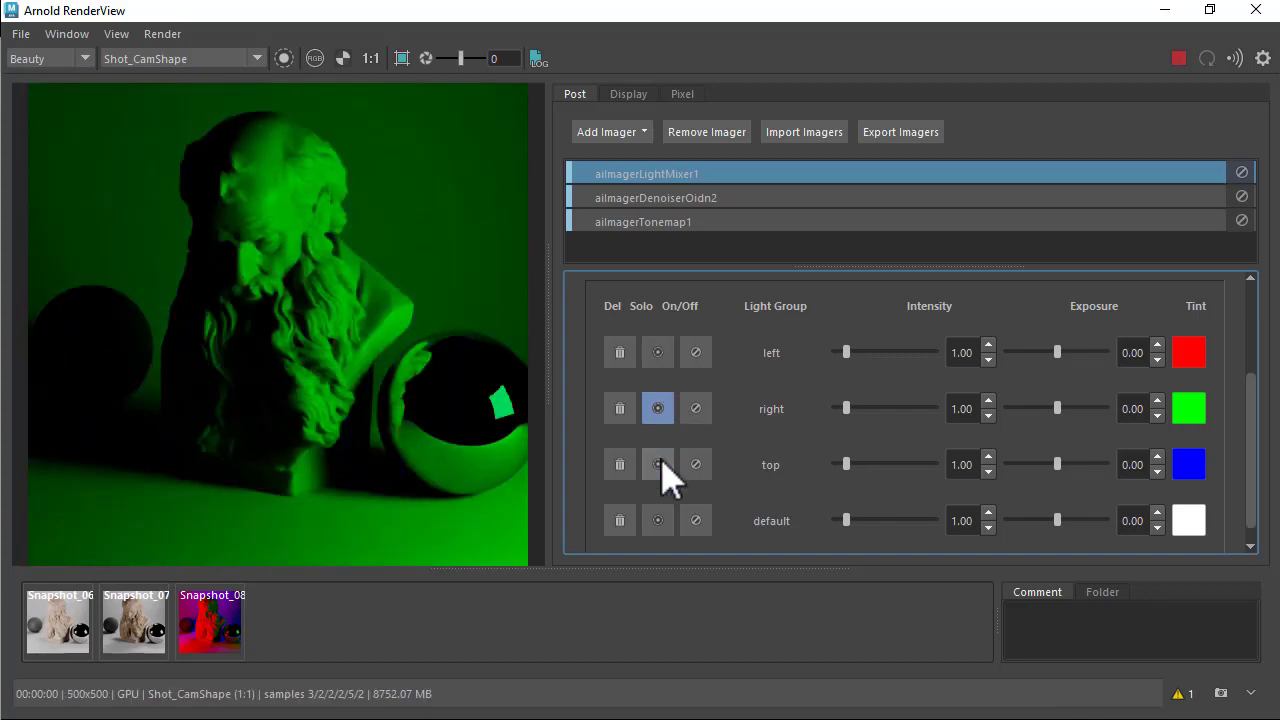
{"action": "left_click", "coordinate": [661, 464]}
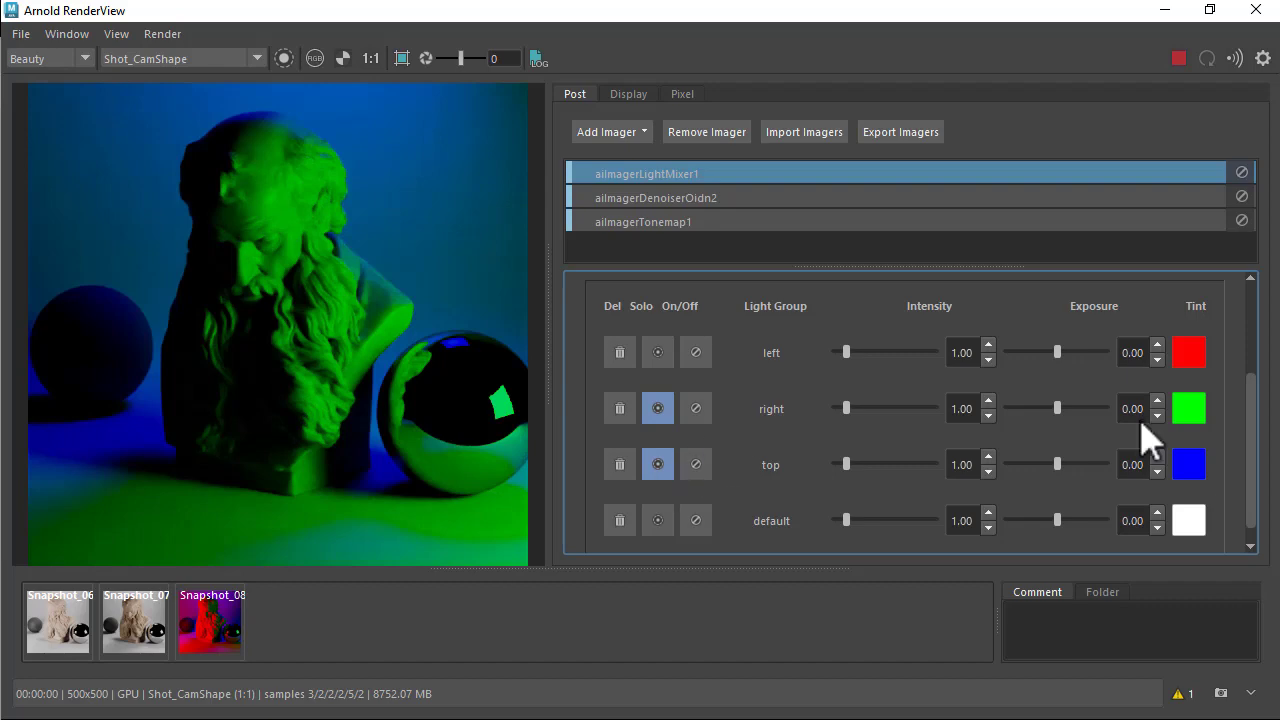